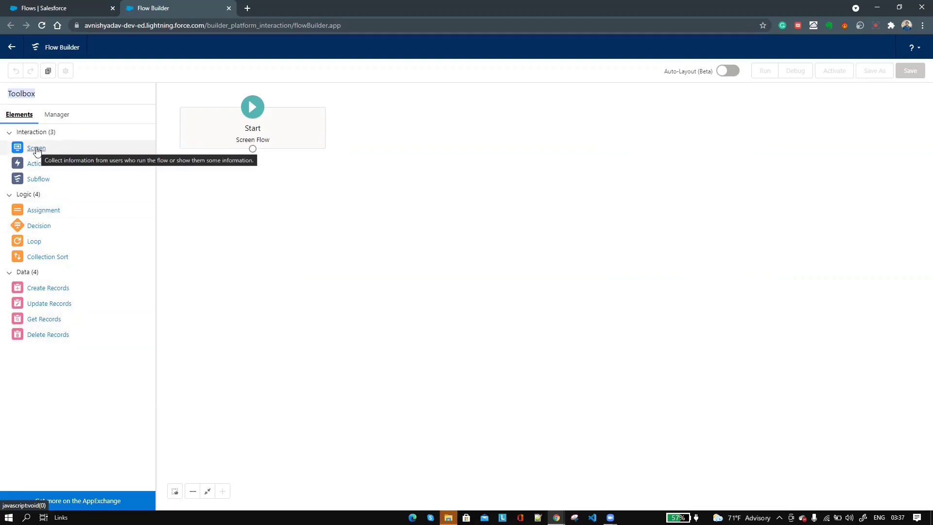
- Place a new Screen on the canvas and add two Text inputs to it
drag(37, 150, 240, 181)
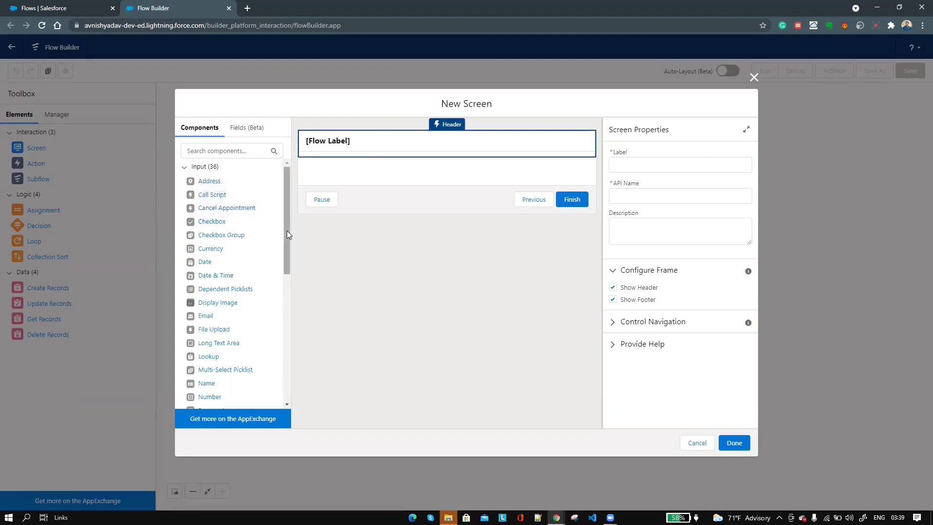
drag(287, 234, 287, 358)
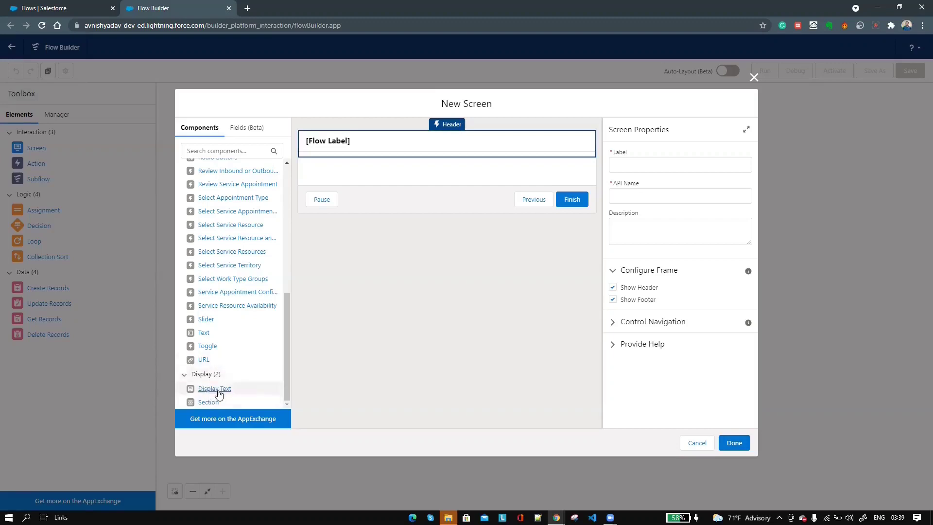
click(212, 150)
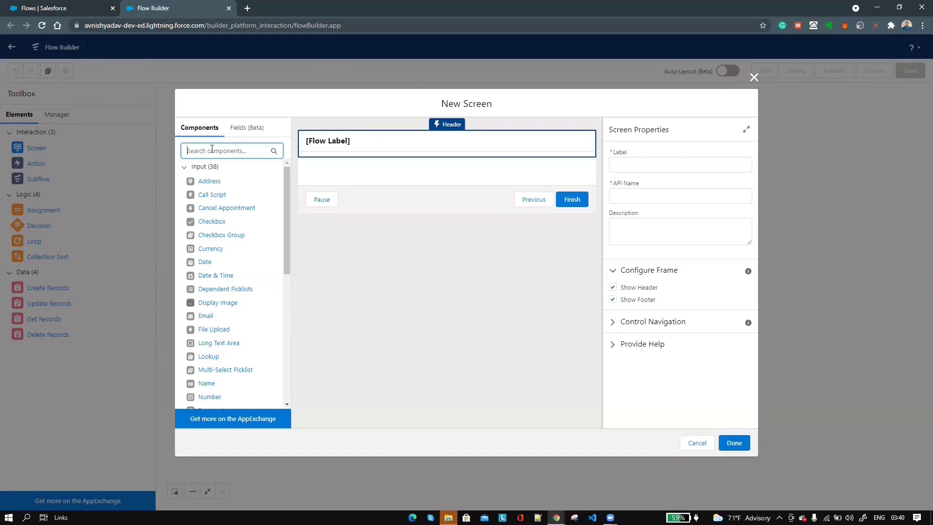
text(text)
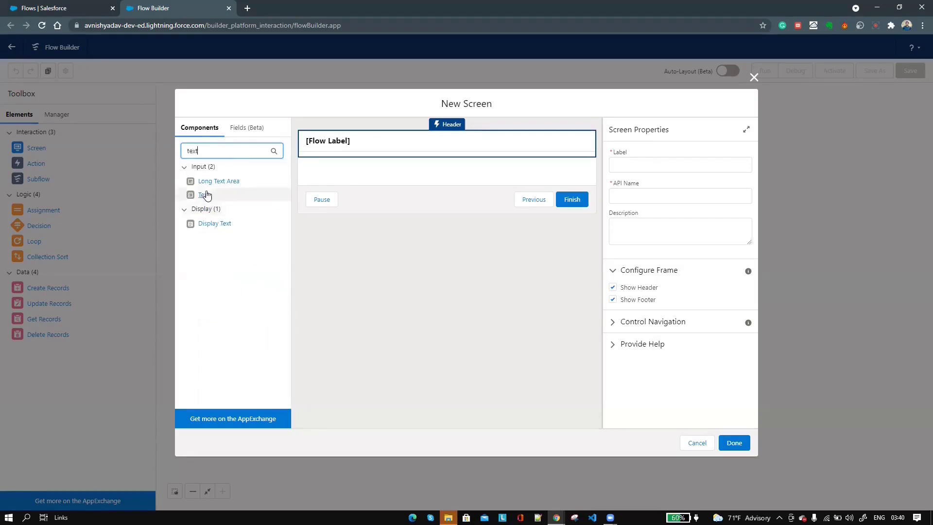
drag(204, 195, 369, 173)
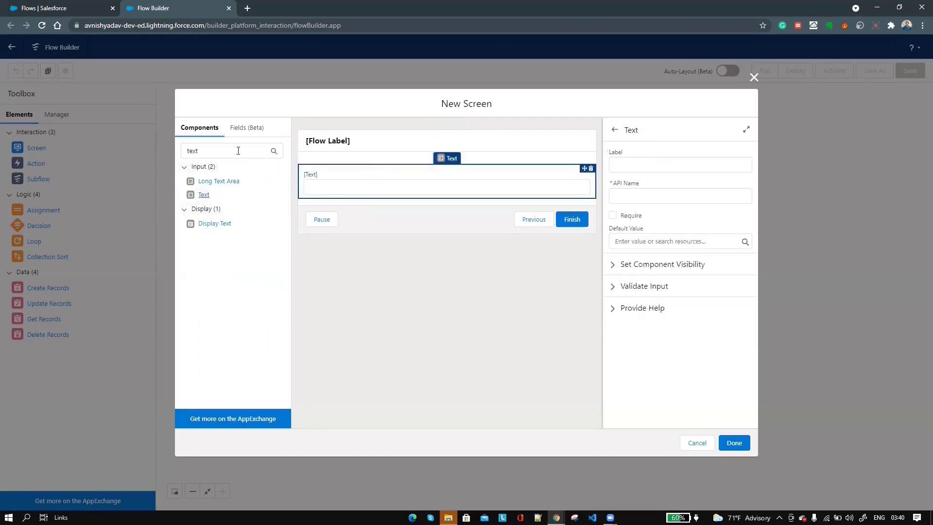
click(222, 150)
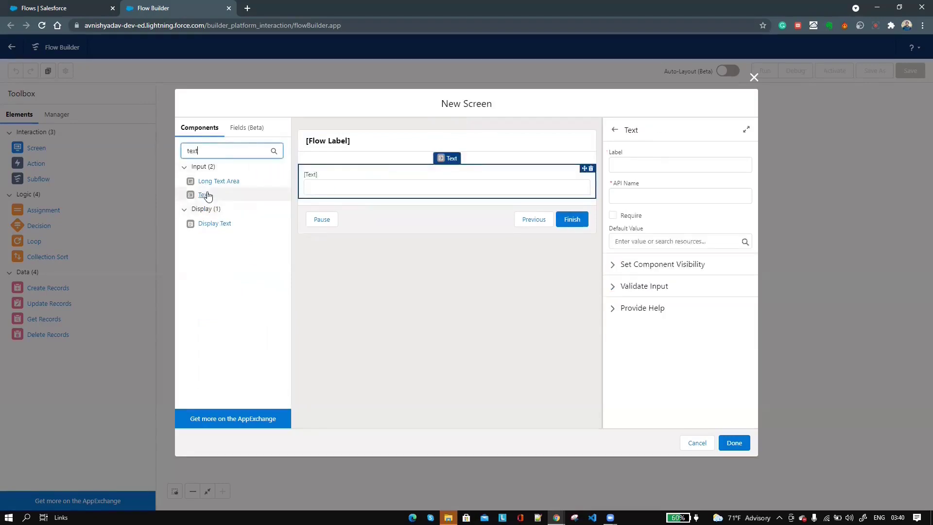
drag(204, 194, 355, 194)
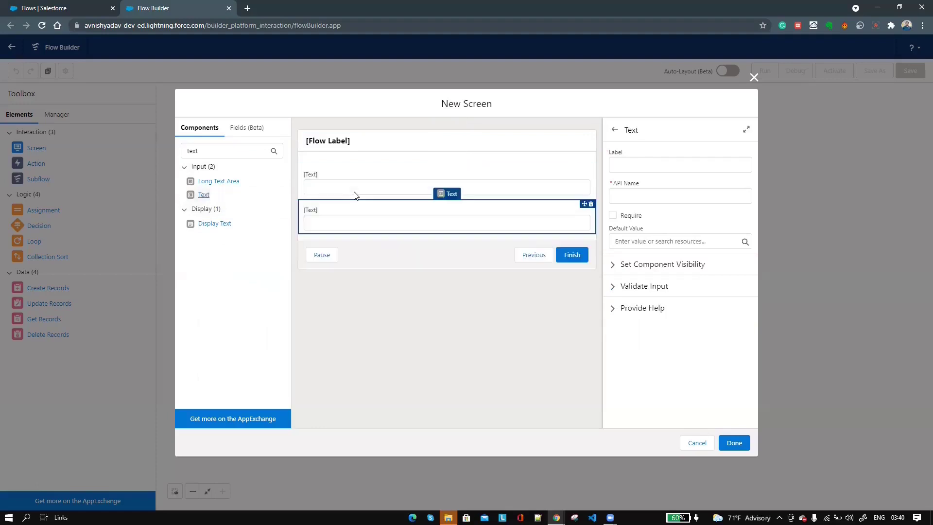
- Add an Email input below the text inputs, then a fourth Text input beneath it
drag(214, 154, 162, 147)
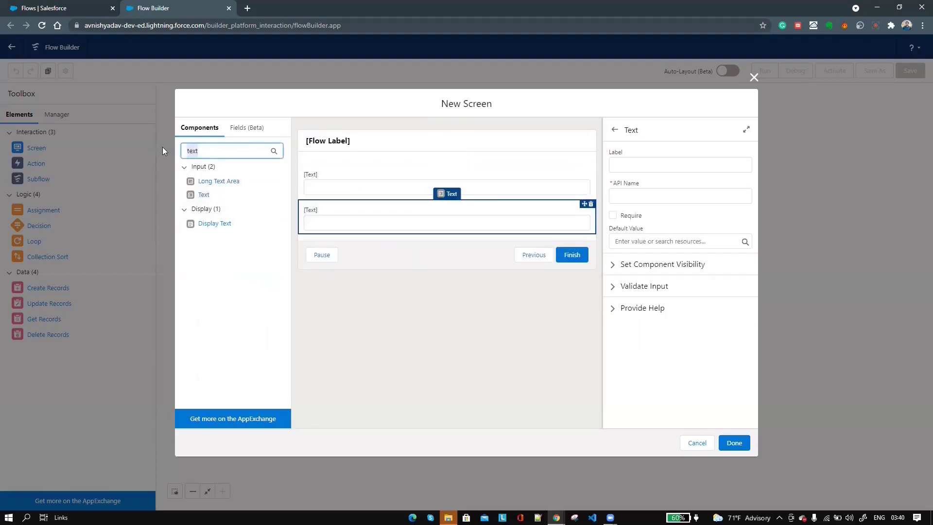
text(emai)
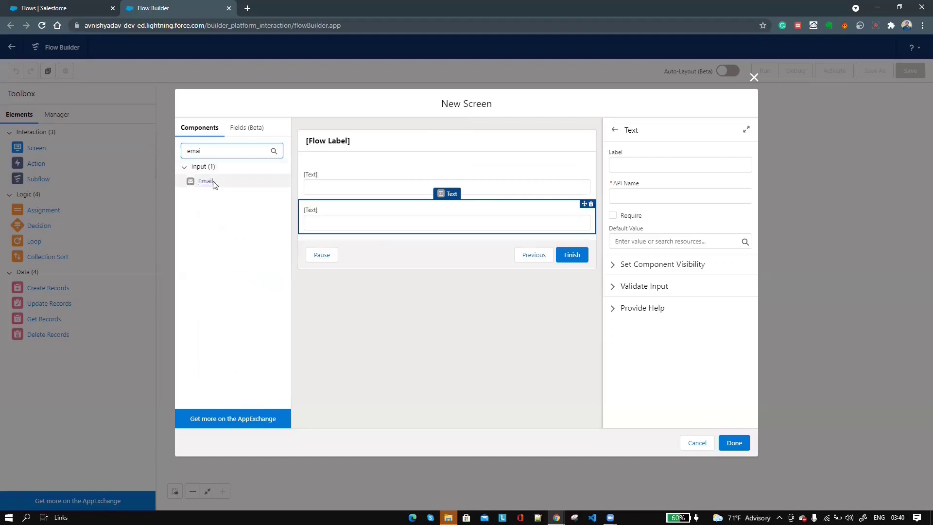
drag(214, 184, 400, 235)
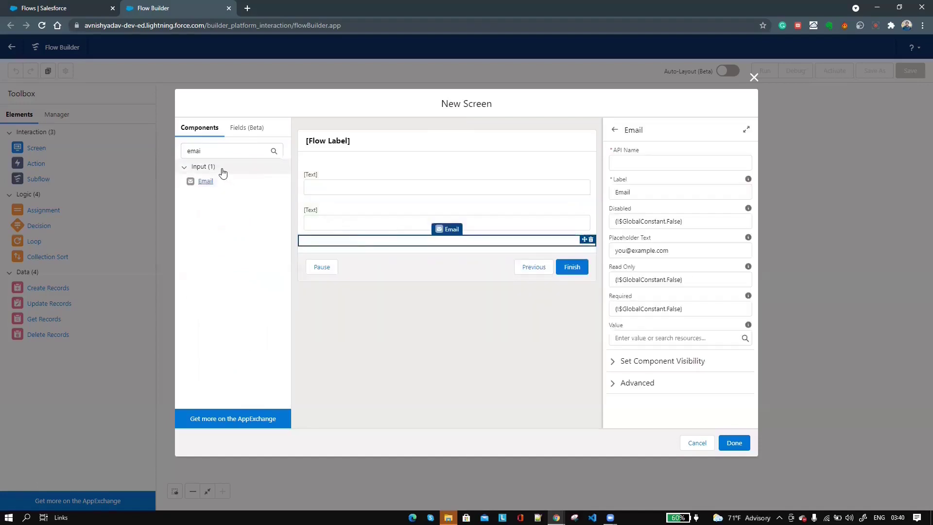
click(181, 152)
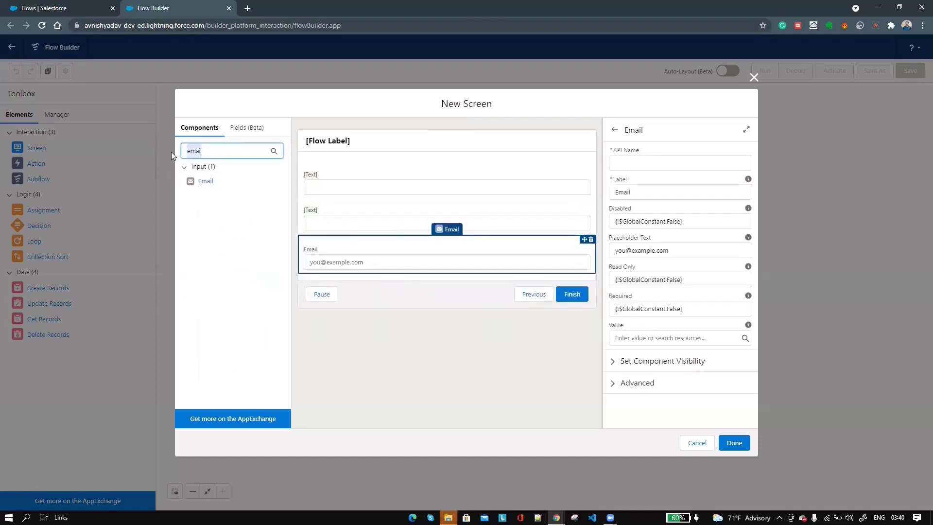
key(BackSpace)
text(text)
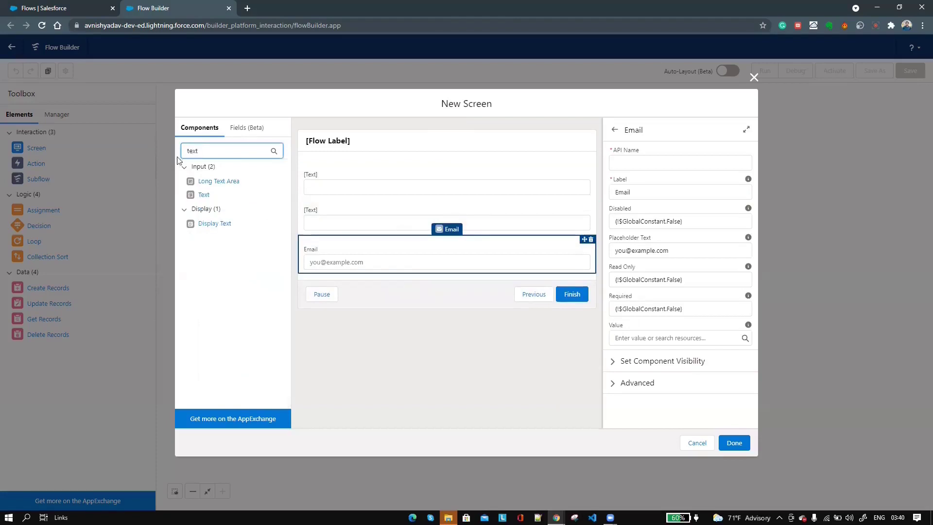
drag(211, 192, 354, 273)
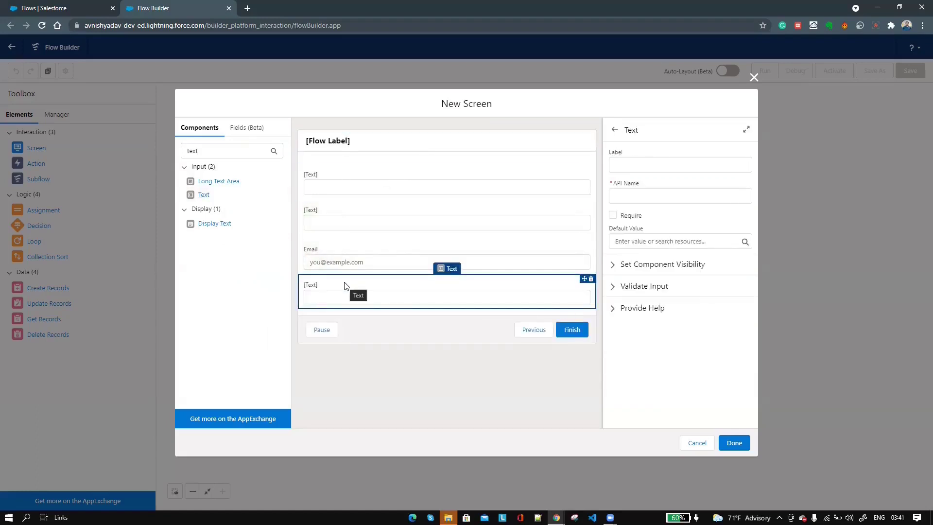
- Label the screen Create Lead with API name Create_Lead
click(335, 142)
click(643, 165)
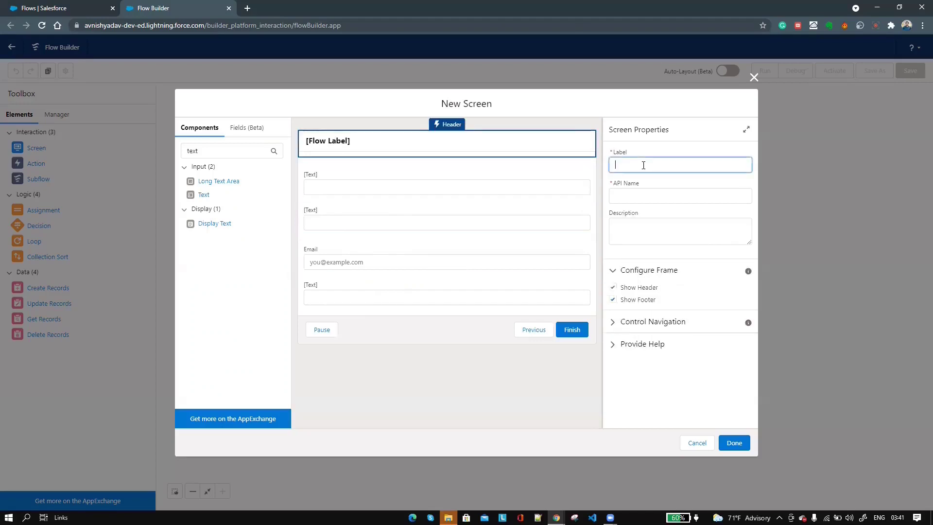
text(Create Lead)
click(704, 195)
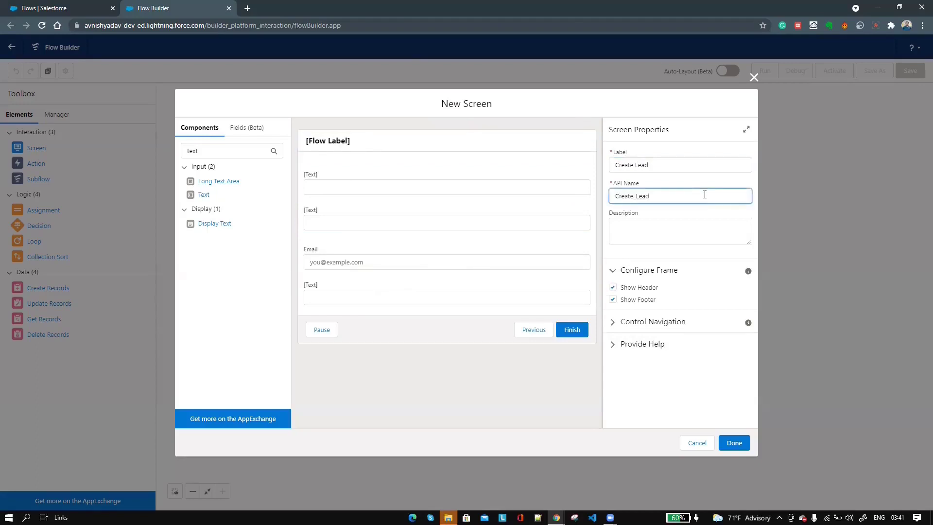
- Label the first two text inputs First Name and Last Name, making Last Name required
click(369, 188)
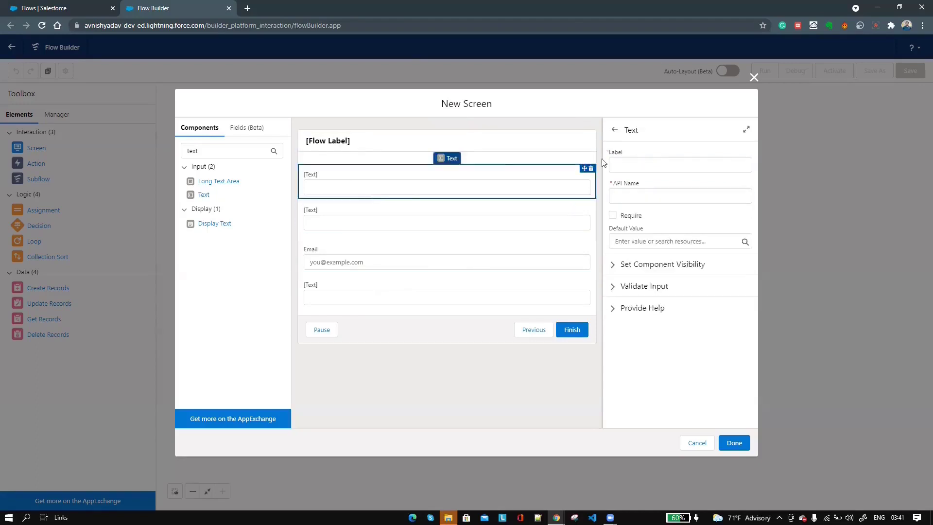
click(623, 163)
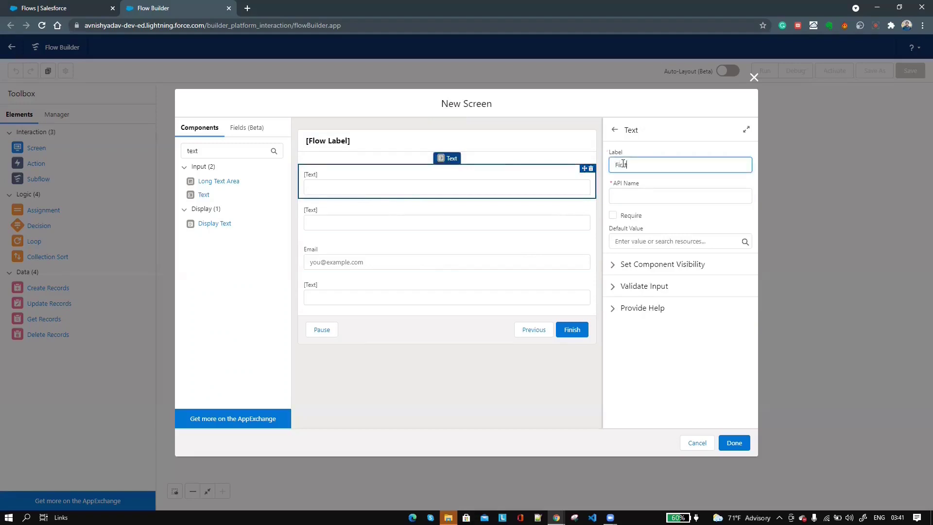
click(652, 189)
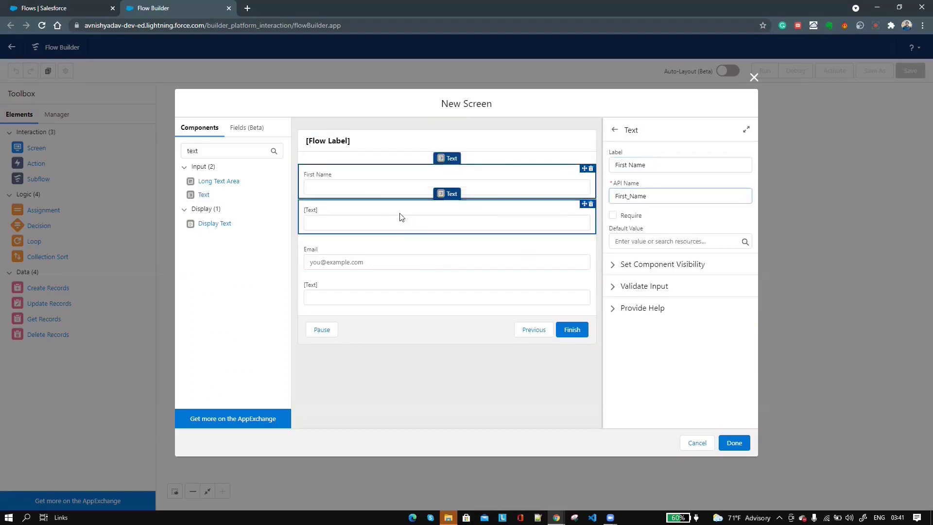
click(400, 216)
click(641, 170)
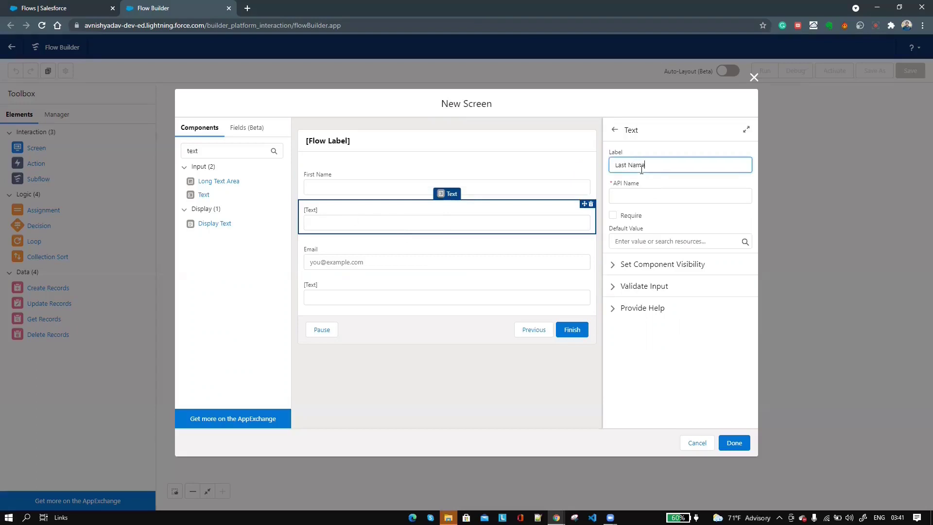
click(664, 193)
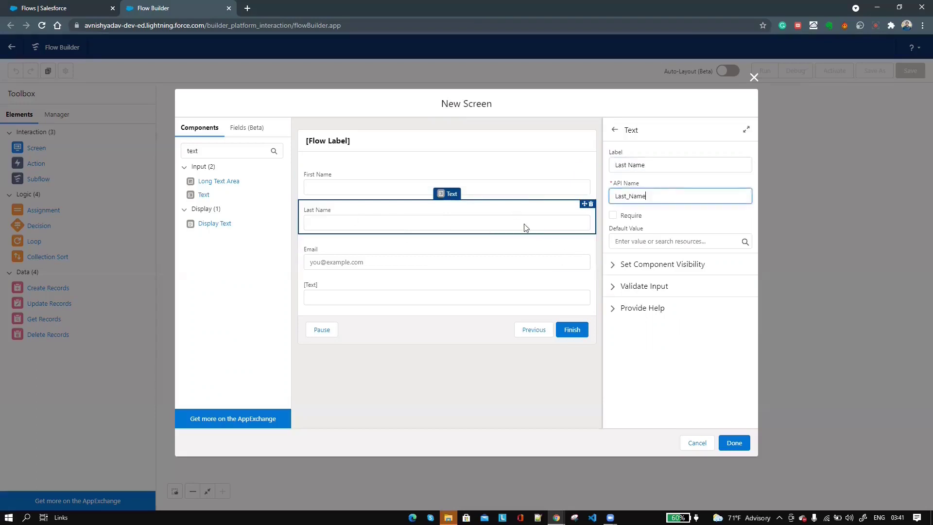
click(613, 215)
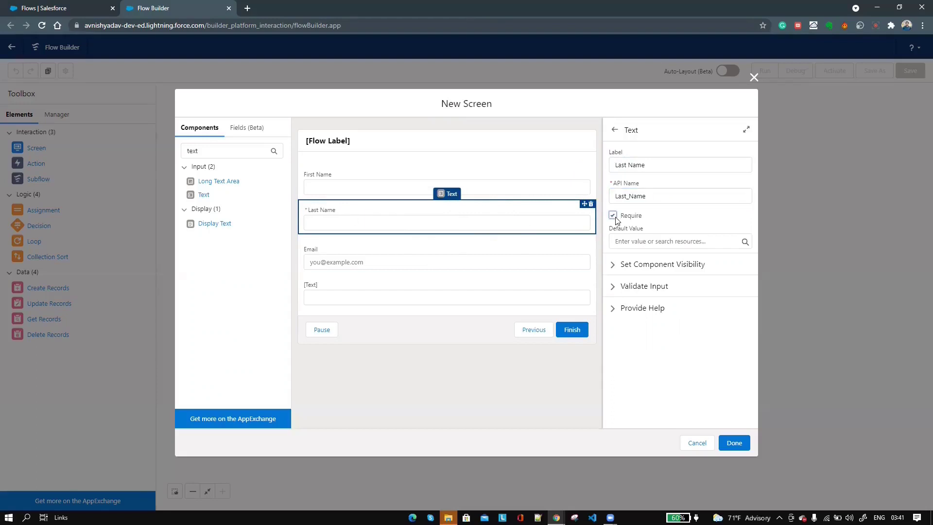
- Name the email input Email and label the last input Company, marked required
click(398, 255)
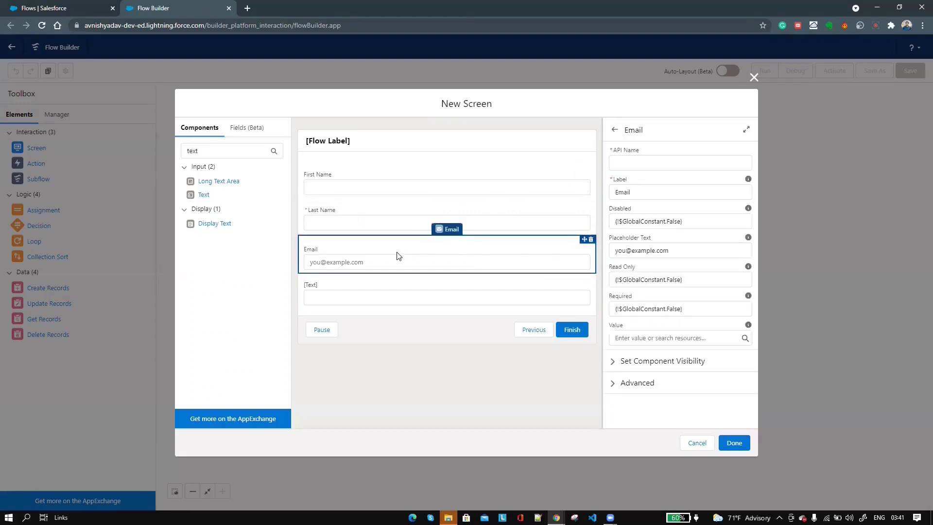
click(647, 163)
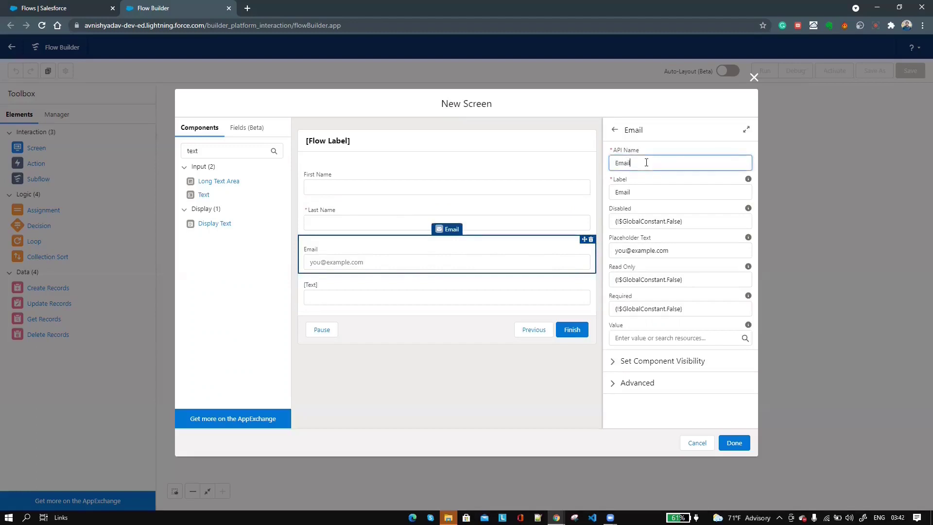
click(394, 308)
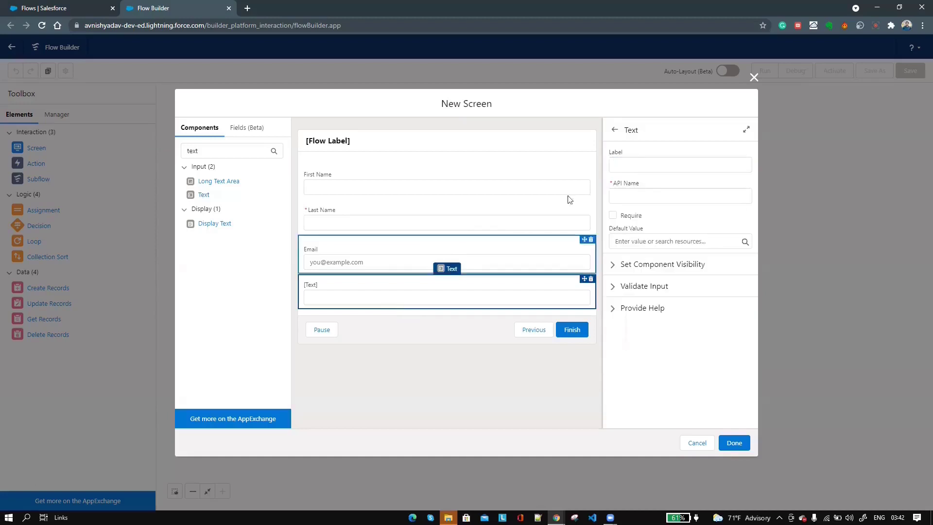
click(631, 163)
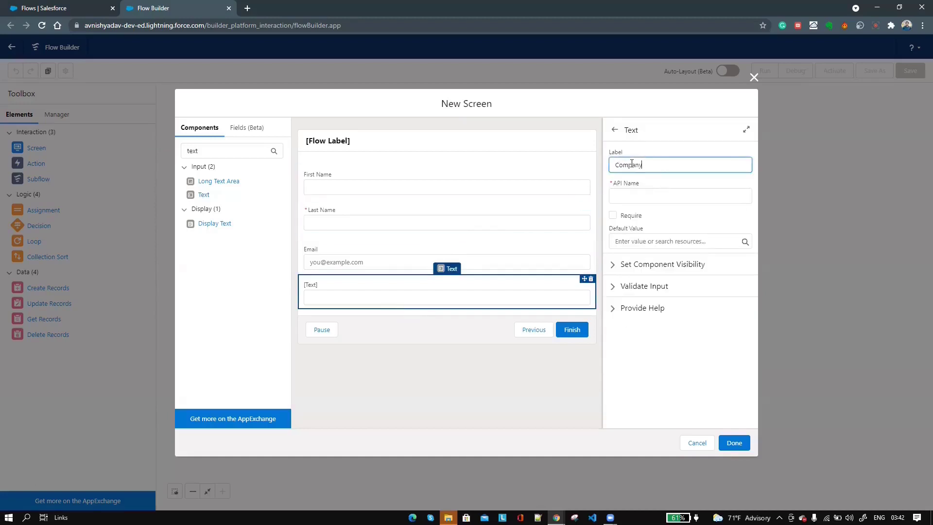
click(677, 194)
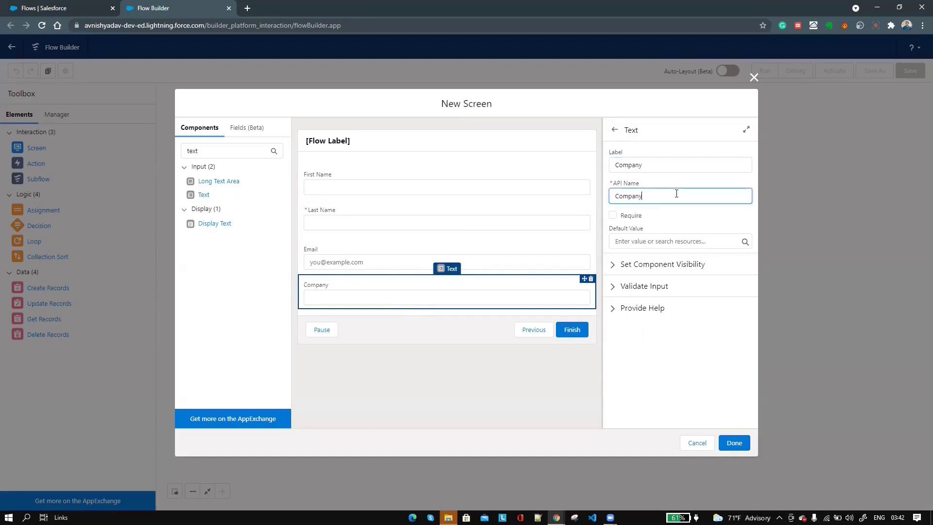
click(613, 216)
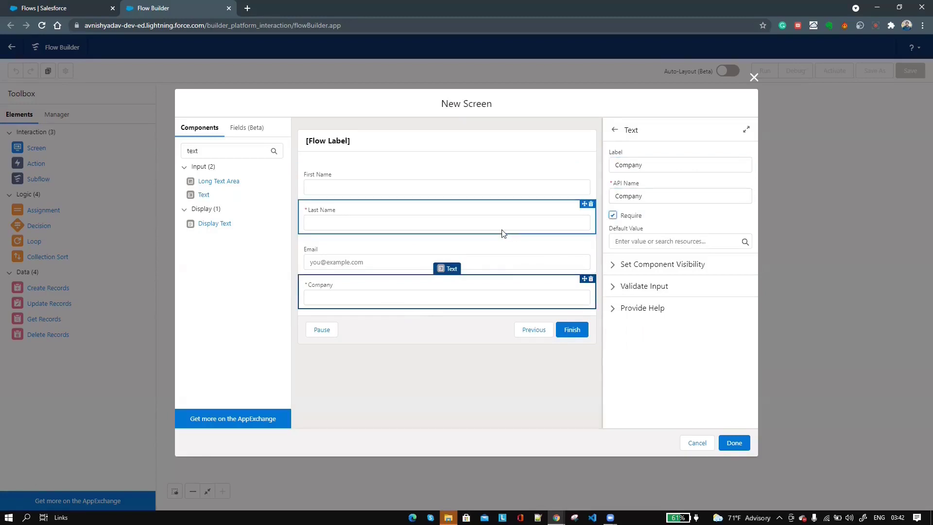
- Remove the Previous and Pause navigation options from the screen
click(455, 332)
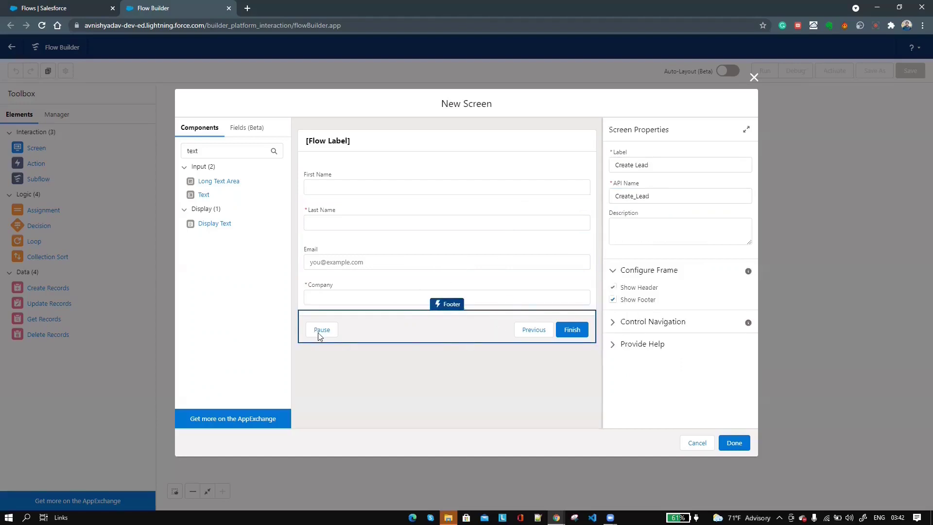
click(636, 323)
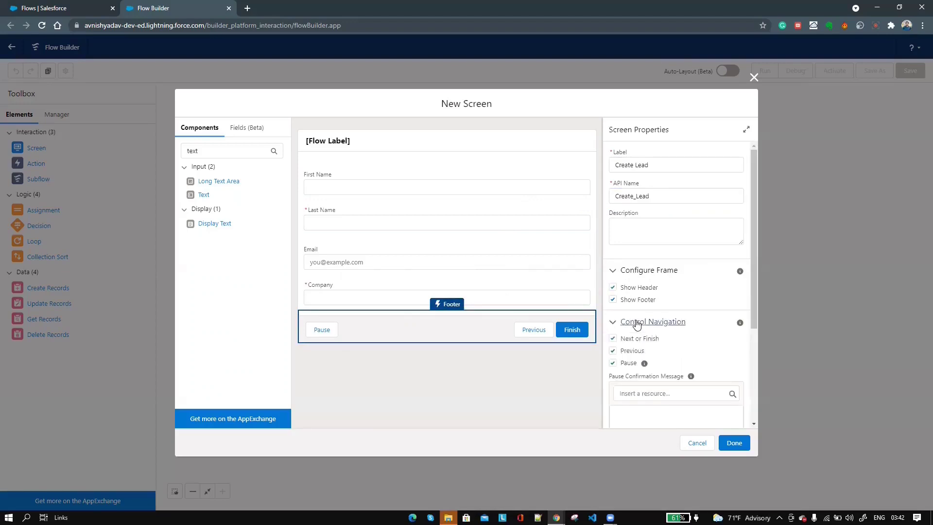
click(612, 350)
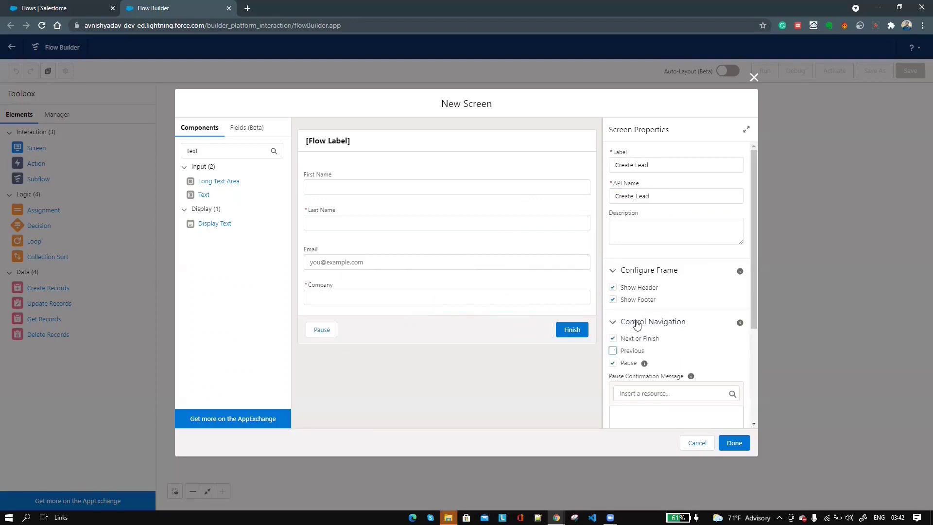
click(612, 362)
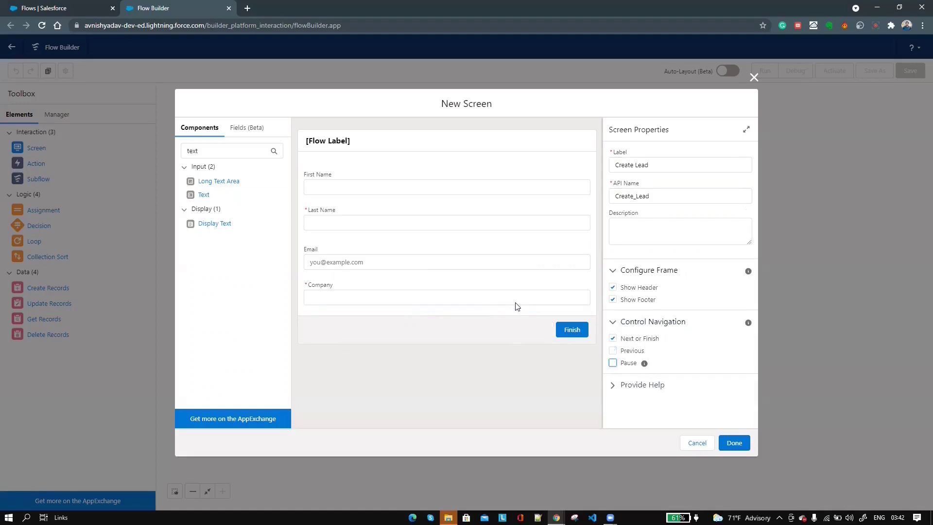
- Add a Create Records element labelled Create Lead Record using separate resources for a Lead
click(734, 443)
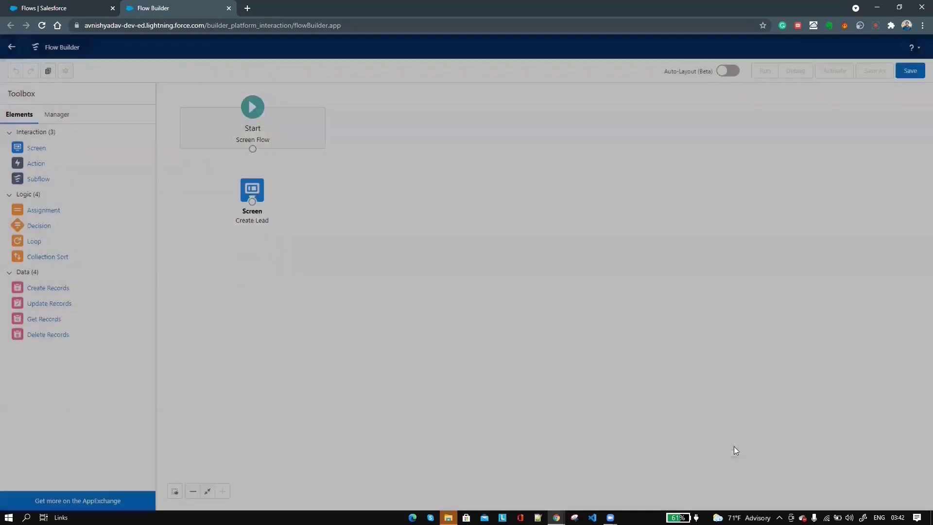
drag(246, 190, 258, 202)
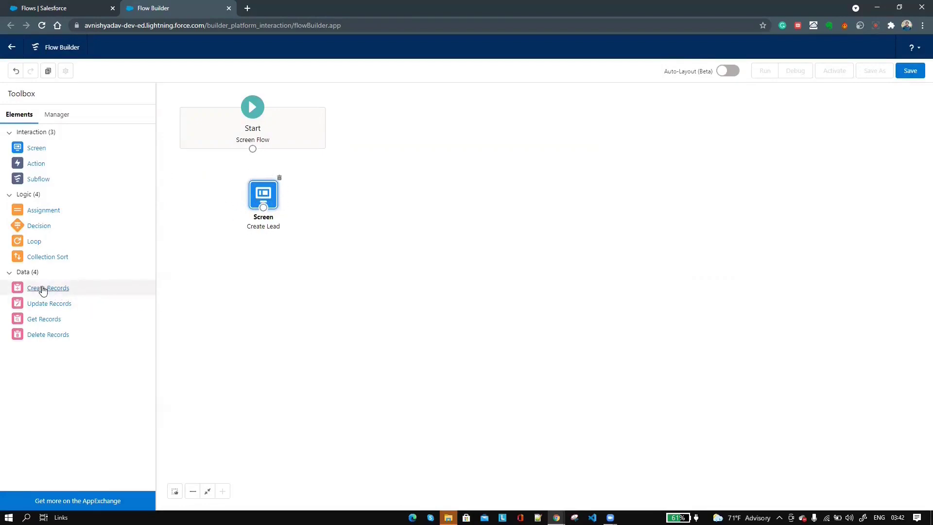
drag(43, 290, 393, 198)
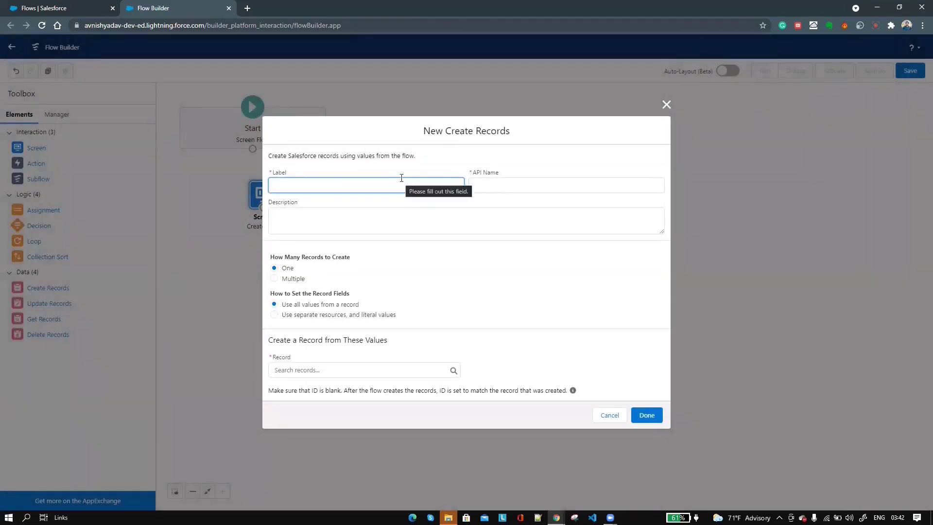
text(Create Lead Record)
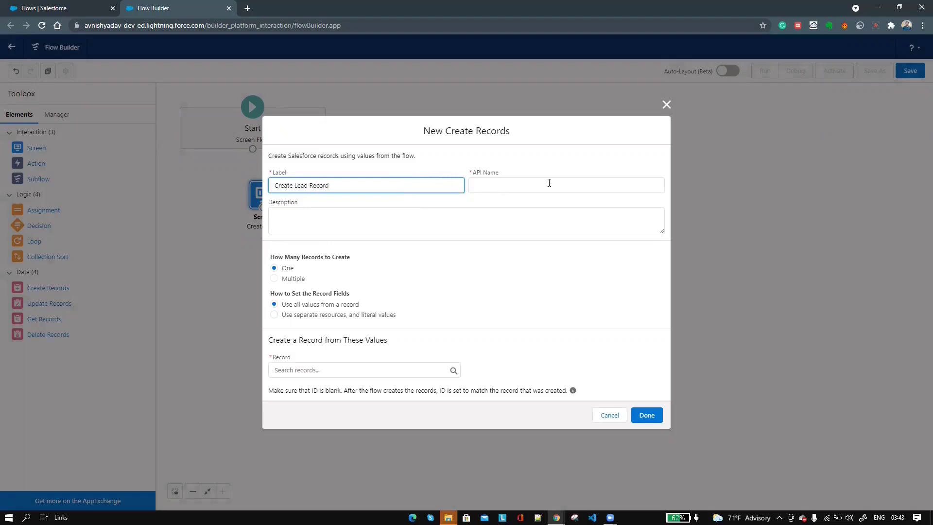
click(548, 183)
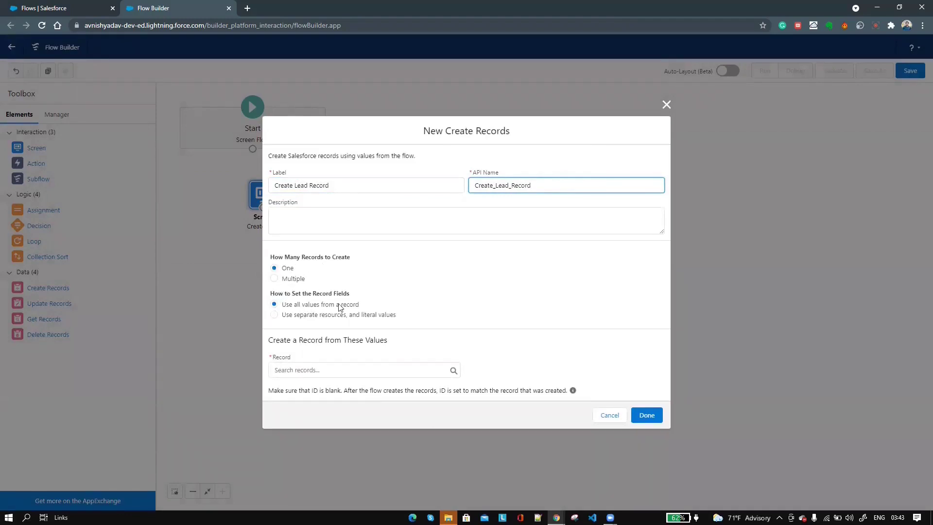
click(274, 316)
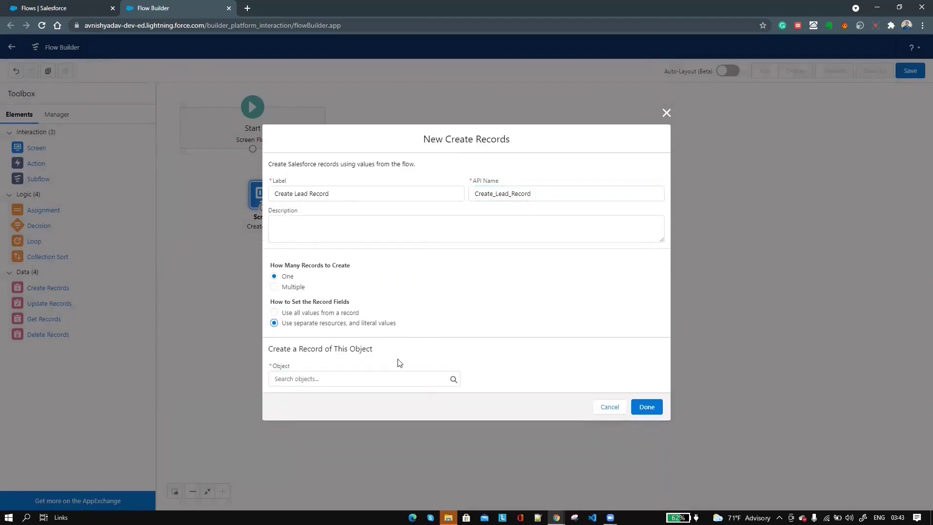
click(350, 378)
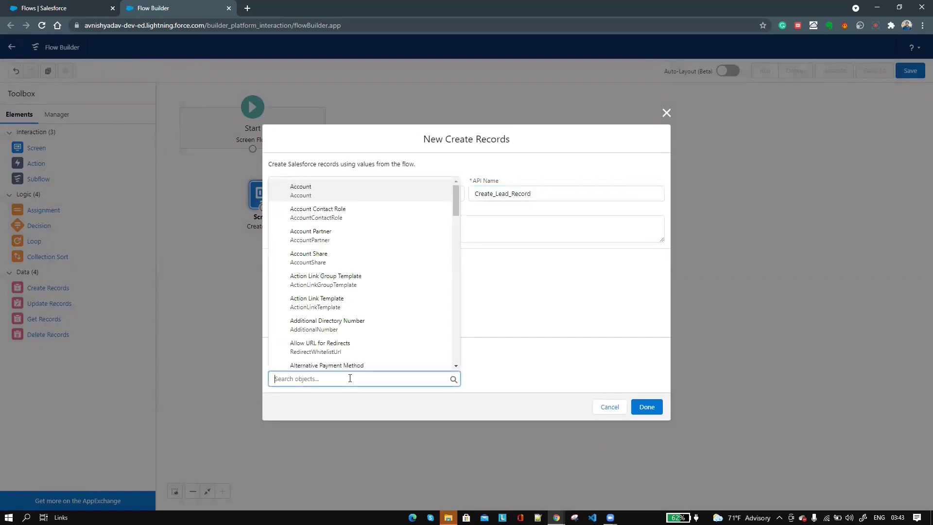
text(Lead)
click(338, 337)
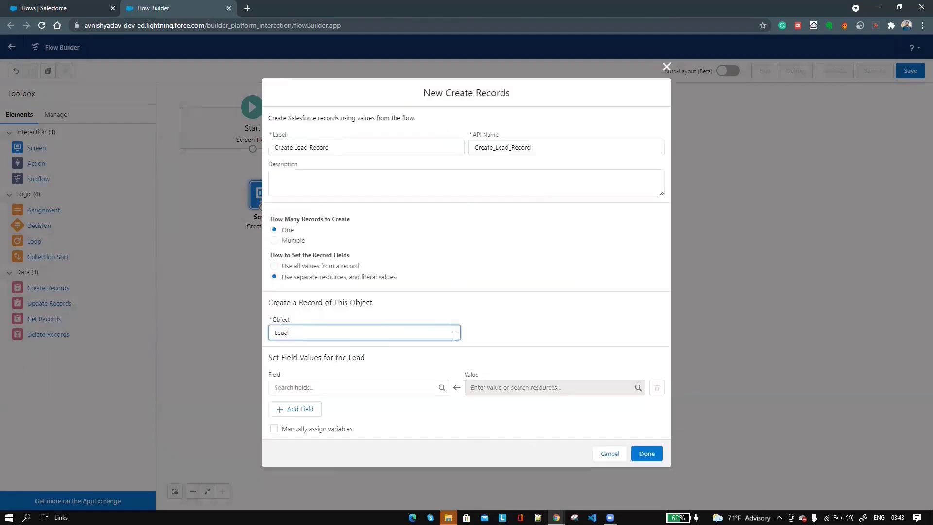
triple_click(313, 358)
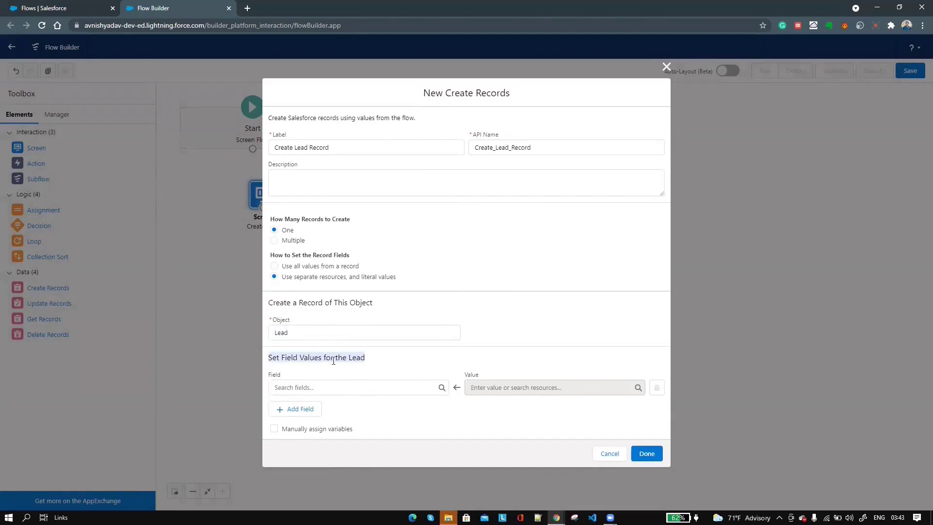
- Map Lead FirstName to First_Name and LastName to Last_Name from the screen inputs
click(352, 387)
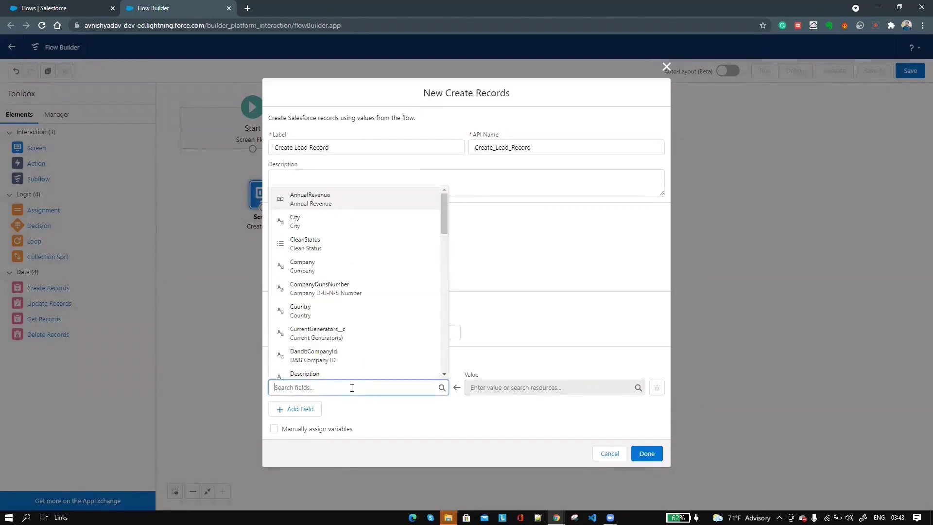
text(First)
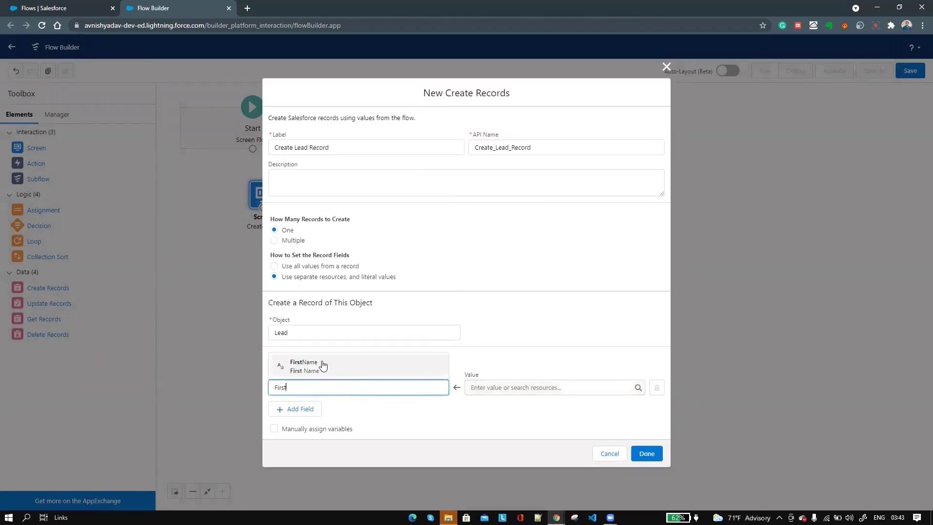
click(377, 364)
click(505, 387)
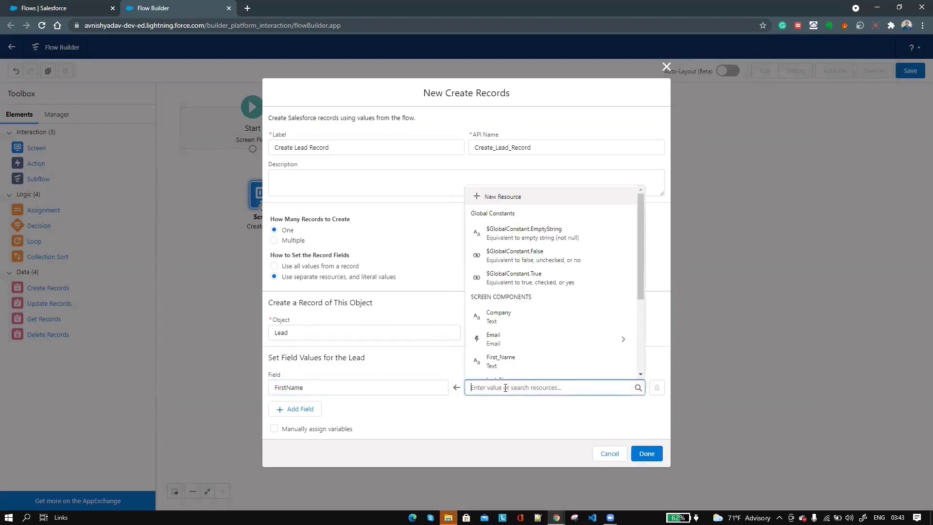
scroll(518, 349, down, 1)
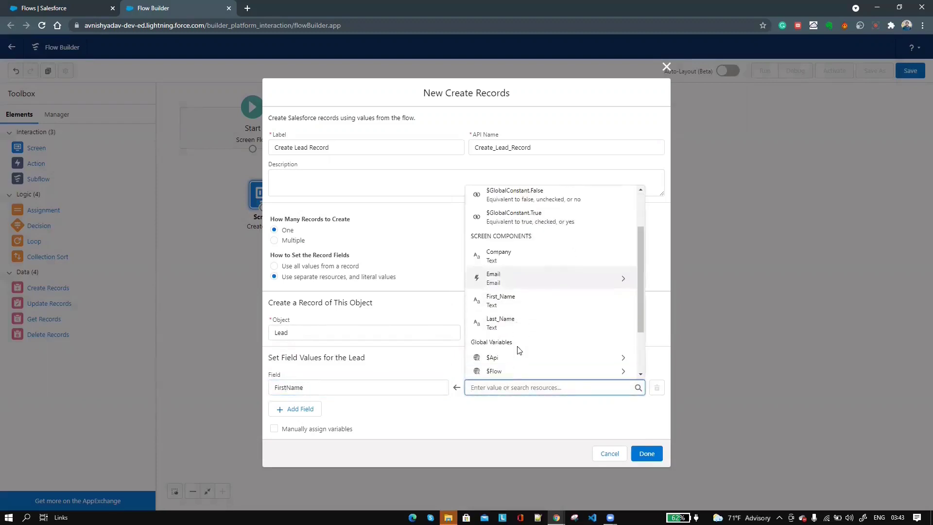
click(500, 300)
click(291, 410)
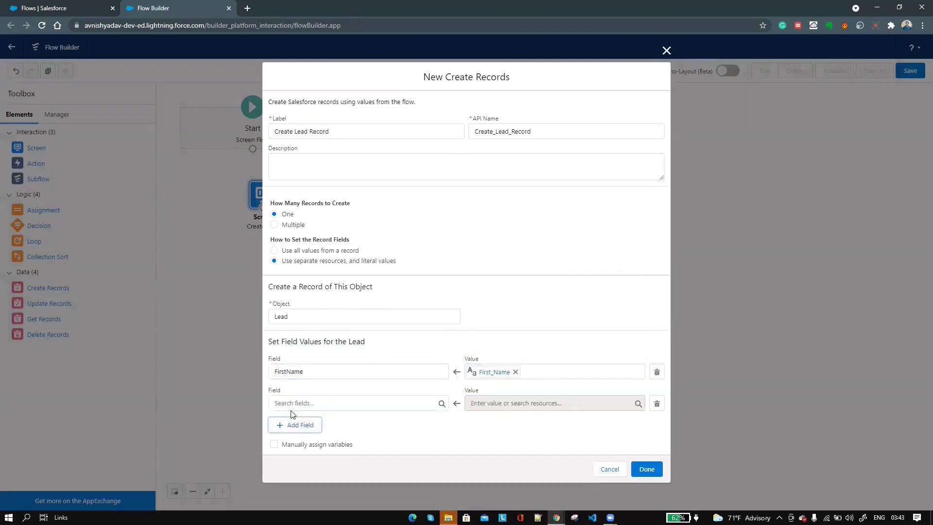
click(320, 404)
text(Last)
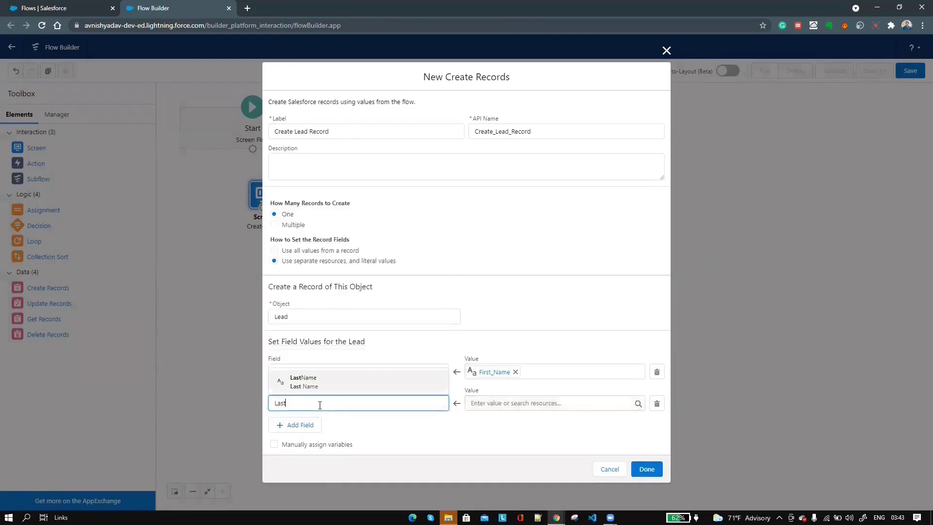
click(345, 384)
click(527, 402)
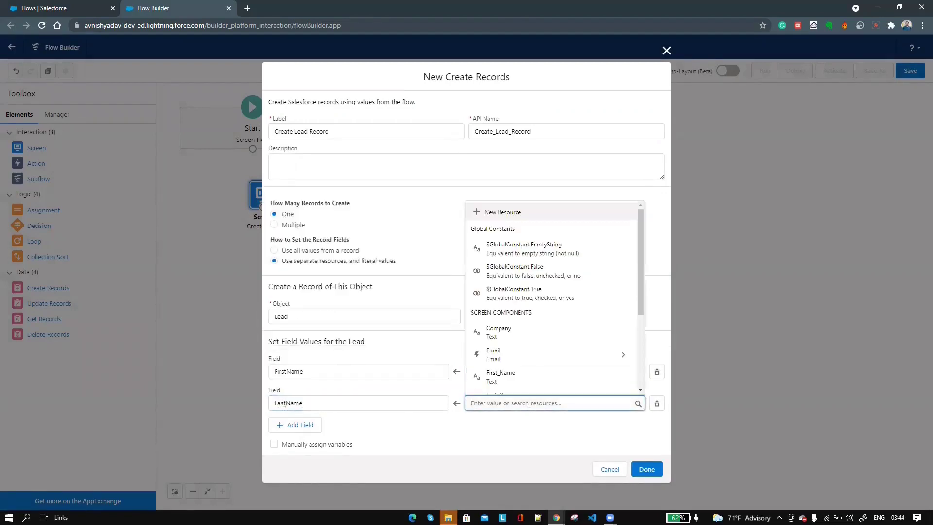
scroll(522, 354, down, 2)
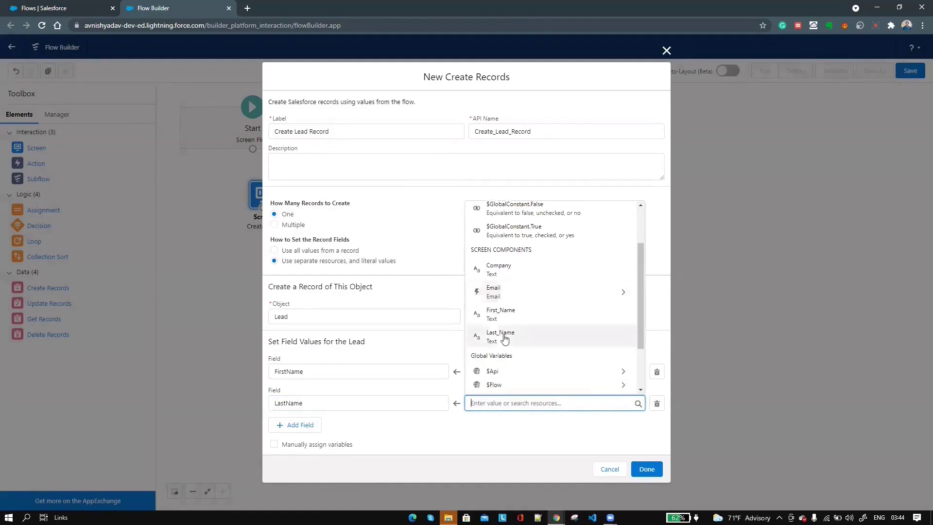
click(532, 336)
- Map Lead Email to the Email component's value and Company to the Company input, then confirm
click(304, 425)
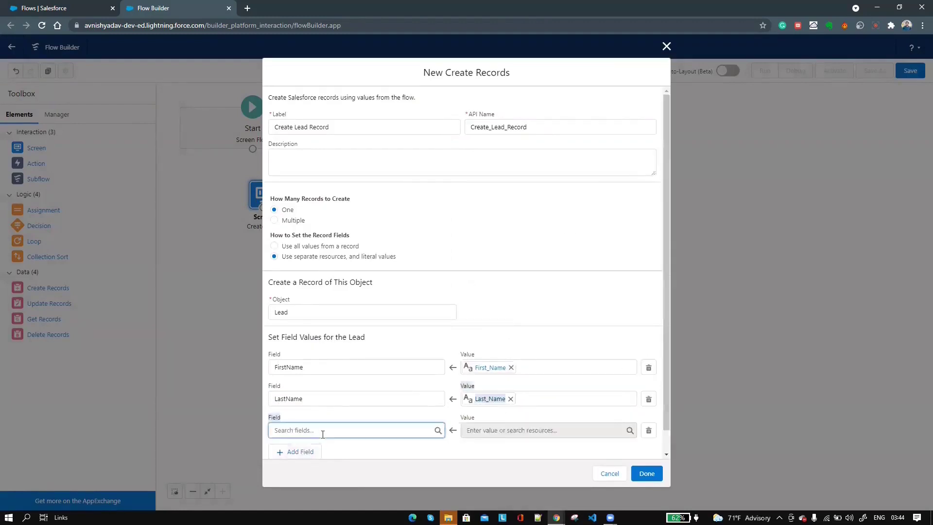
click(323, 431)
text(Email)
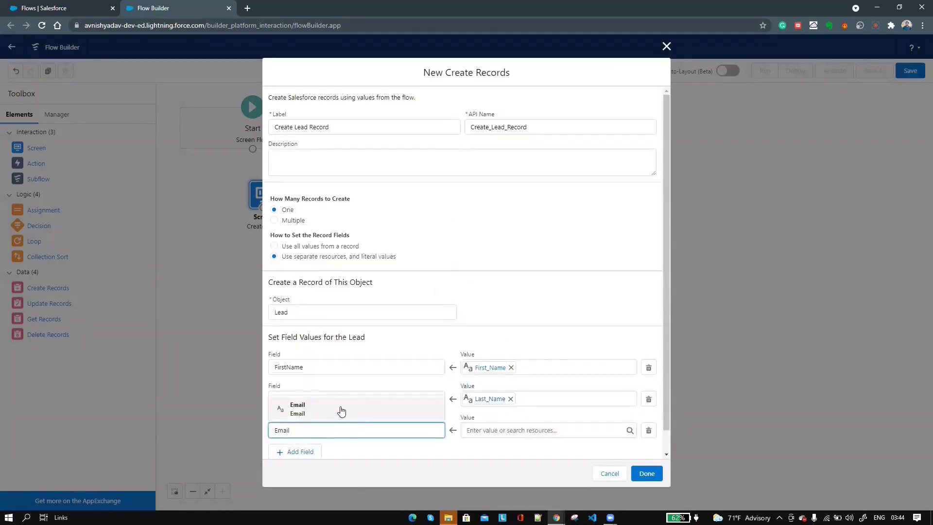
click(340, 410)
click(534, 430)
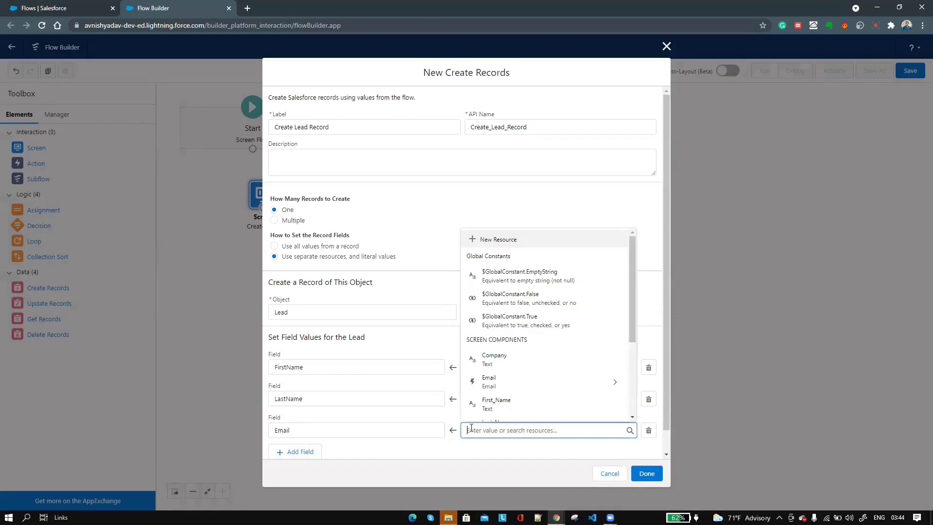
click(512, 382)
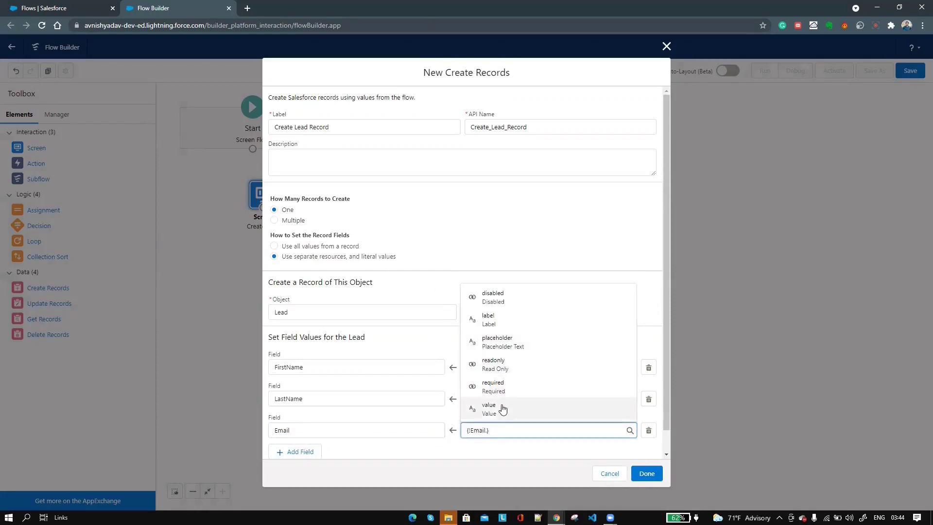
click(502, 410)
scroll(387, 456, down, 1)
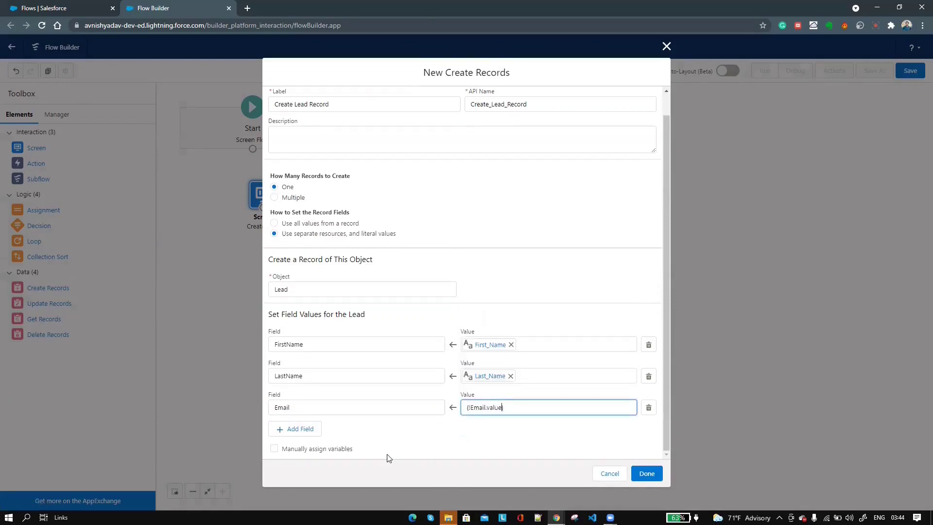
click(311, 430)
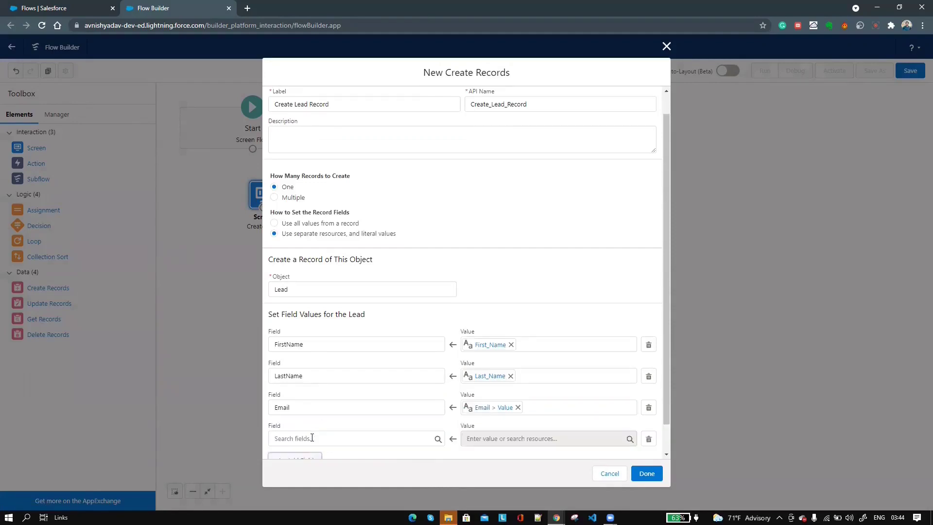
click(311, 438)
text(Compa)
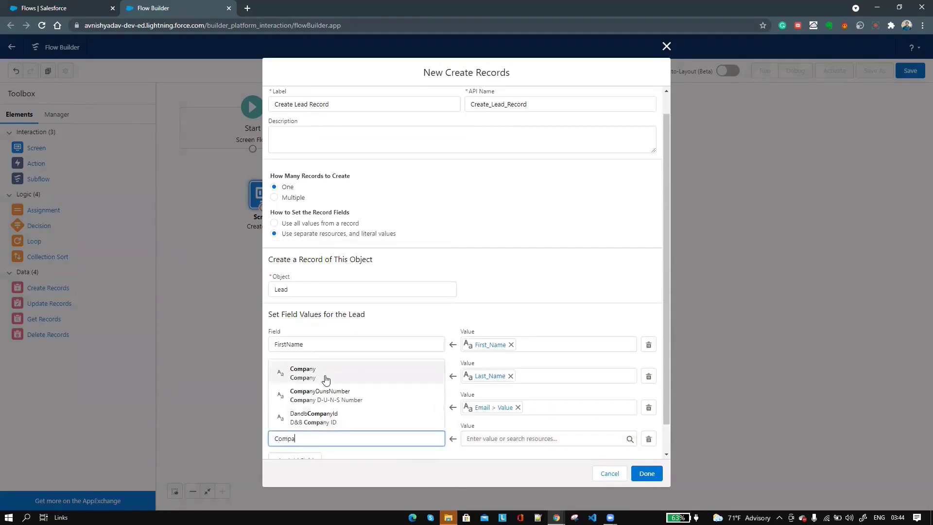
click(326, 375)
click(493, 438)
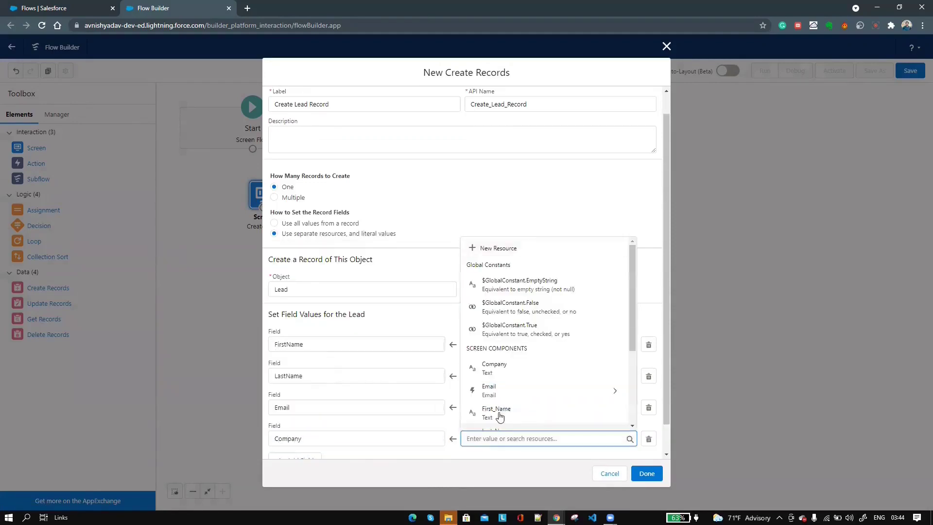
click(508, 368)
scroll(495, 407, down, 1)
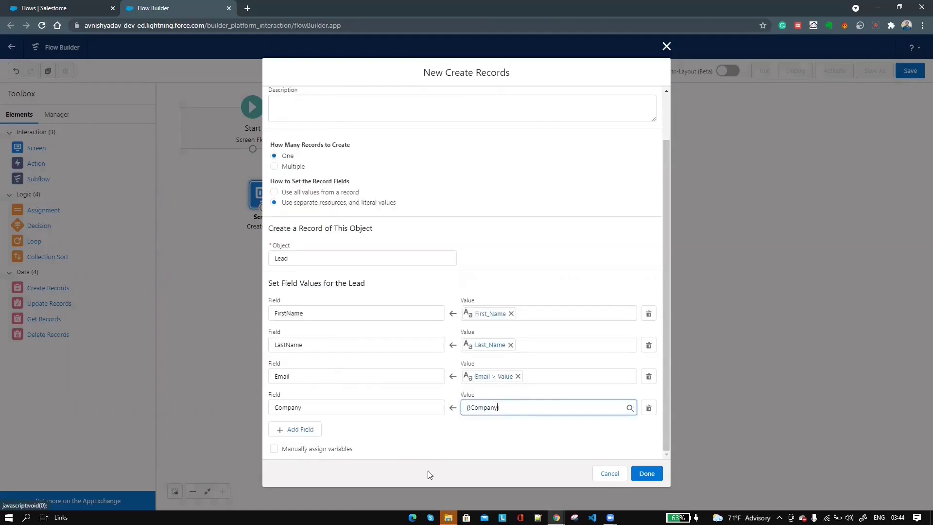
click(646, 473)
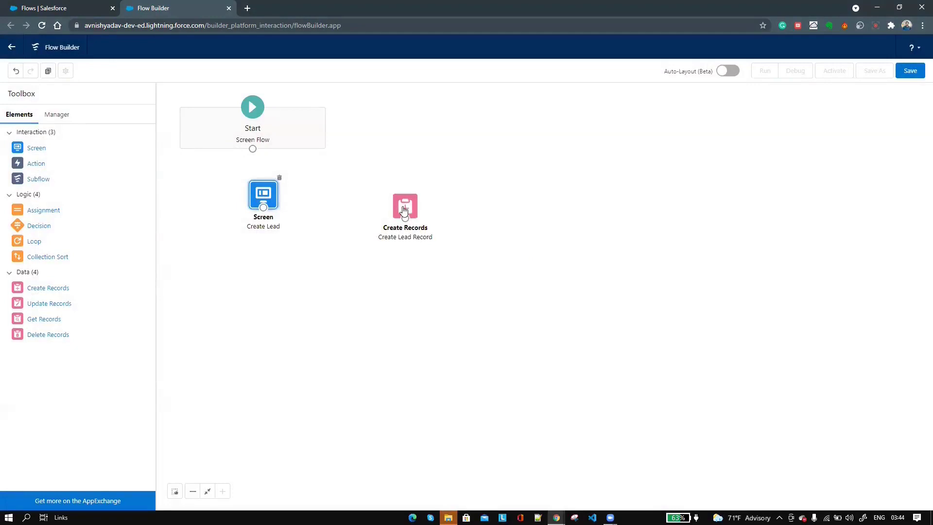
- Connect Start to the Create Lead screen, save the flow as Create Lead, and activate it
drag(404, 203, 405, 194)
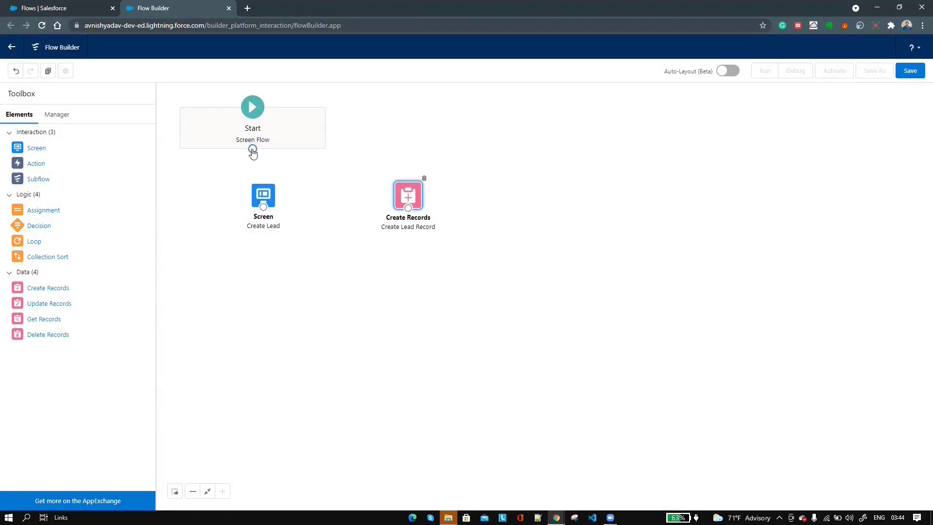
drag(252, 150, 408, 213)
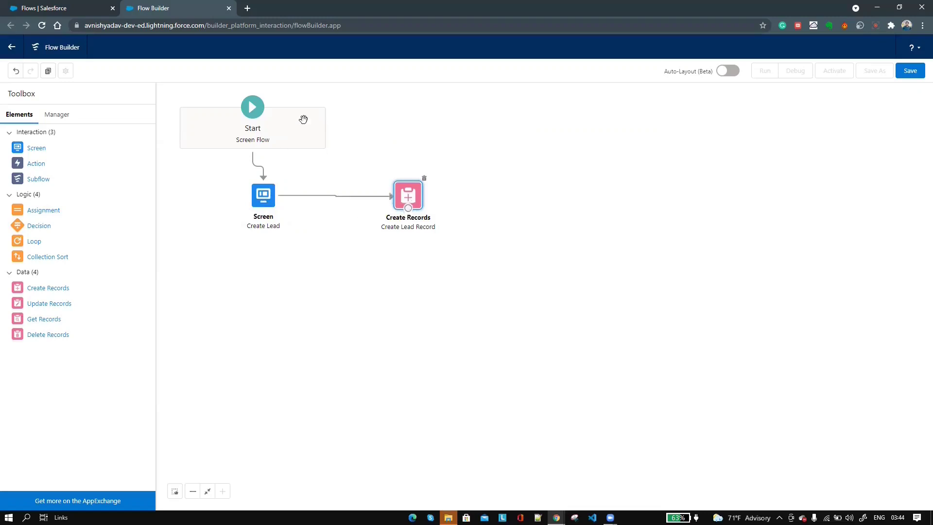
click(910, 72)
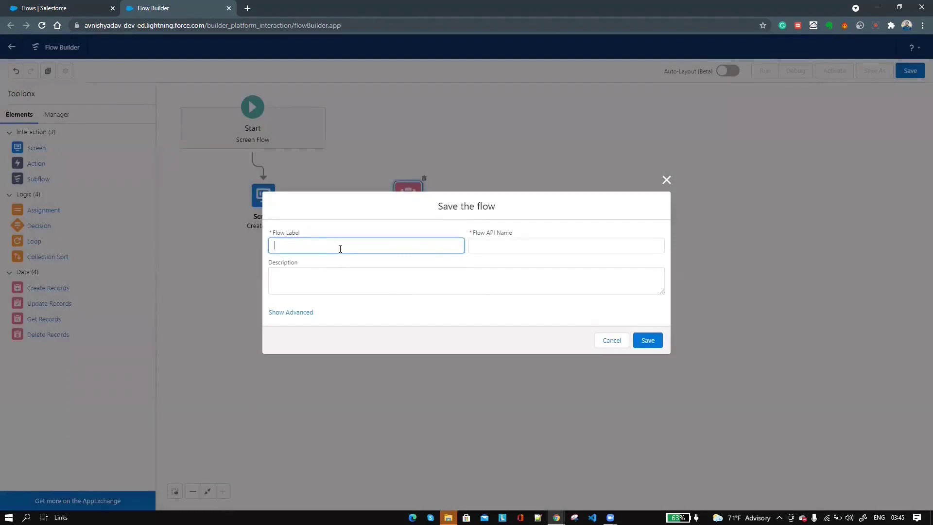
text(Create Lead)
click(523, 244)
click(646, 341)
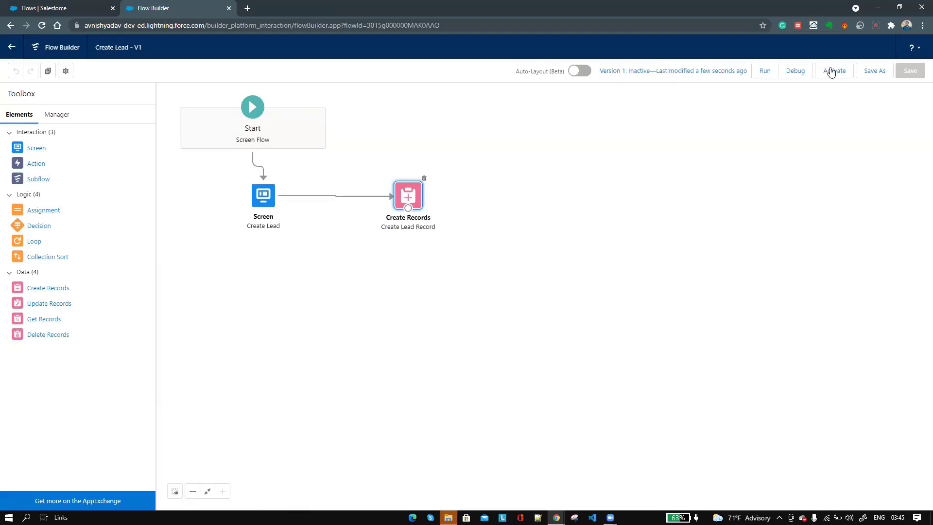
click(830, 71)
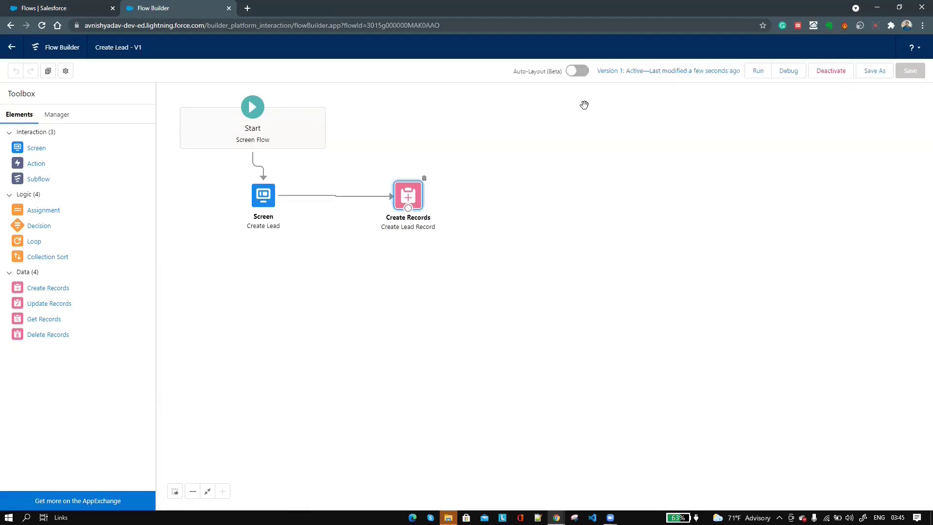
- Switch to the Sales app and open its home page in Lightning App Builder via Edit Page
click(85, 5)
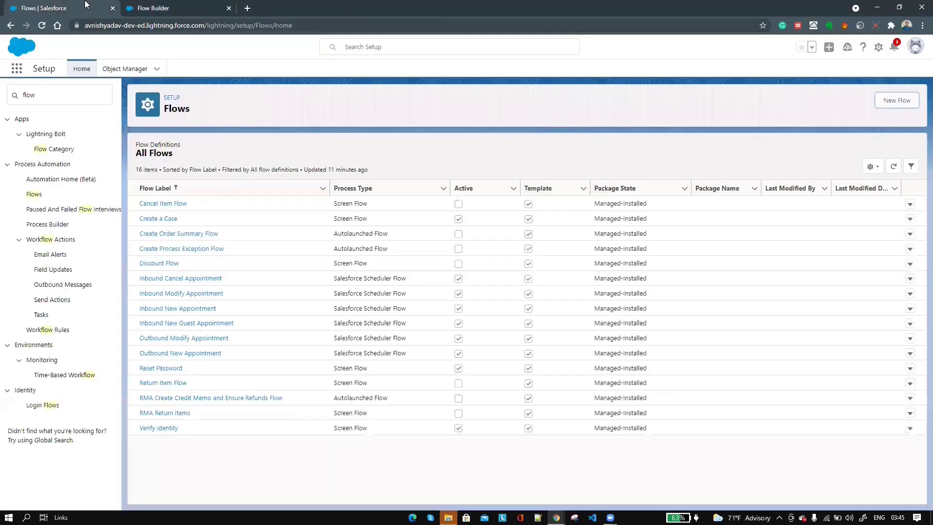
click(14, 72)
text(Sale)
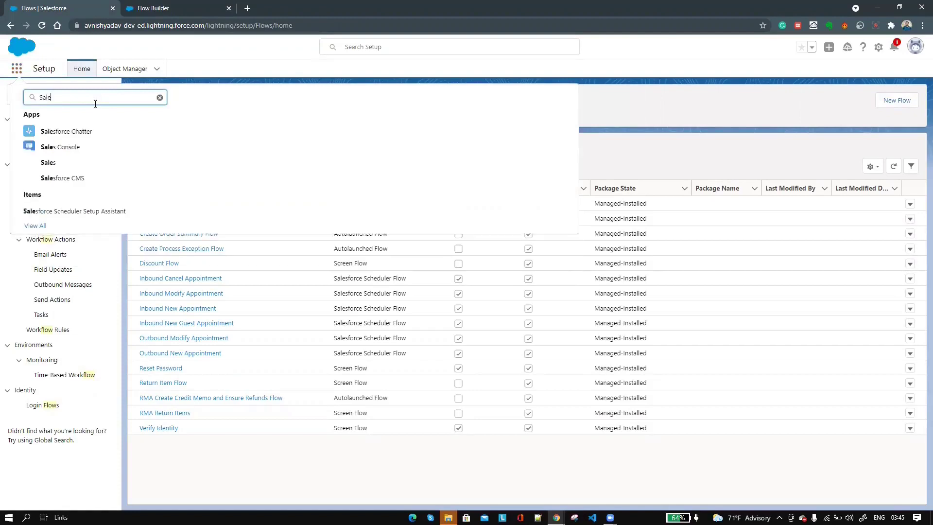
text(s)
click(49, 166)
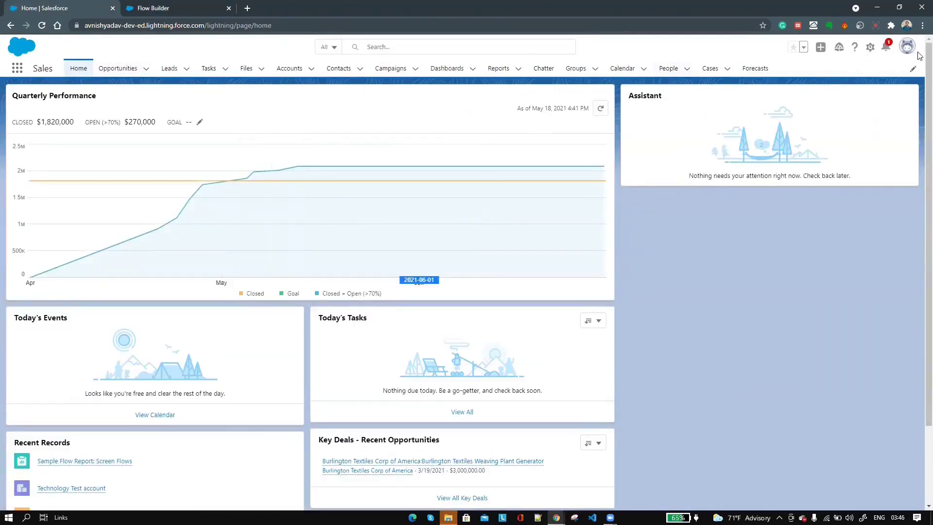
click(870, 47)
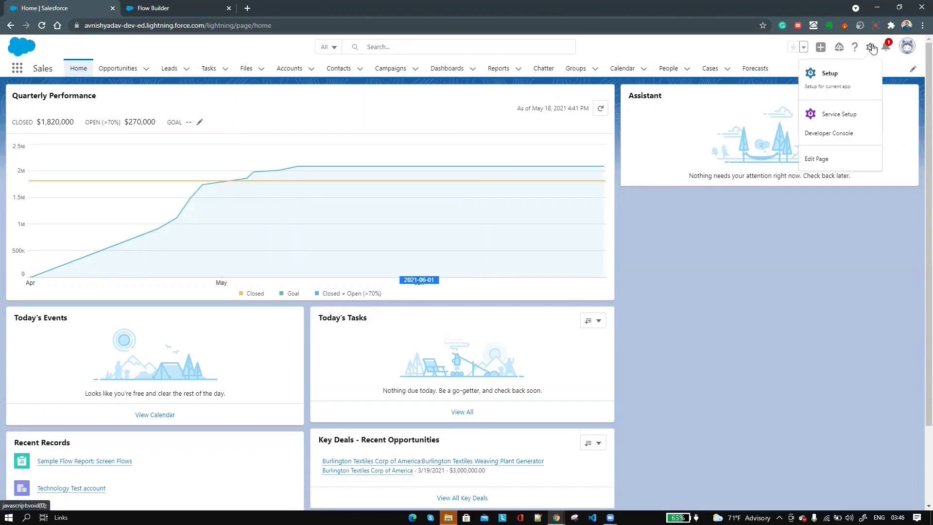
click(828, 166)
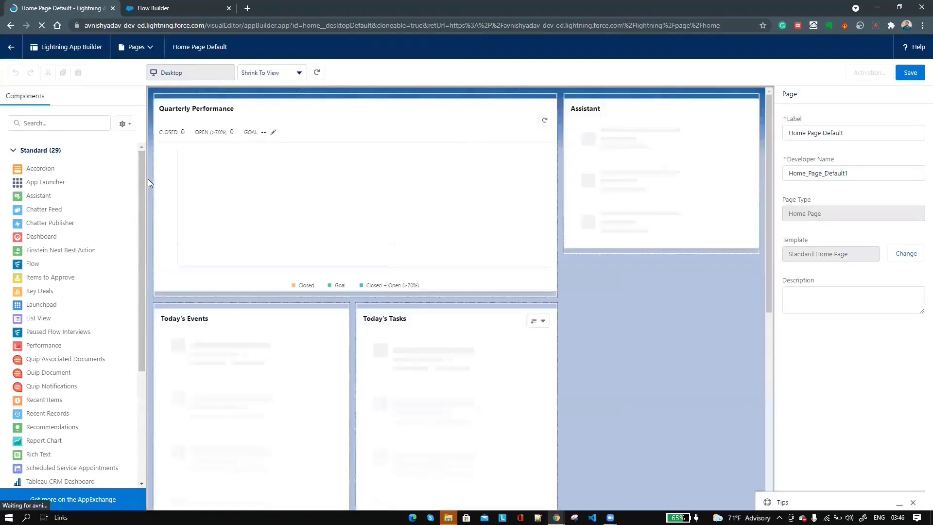
- Add a Flow component above the Assistant and set it to the Create Lead flow
click(63, 125)
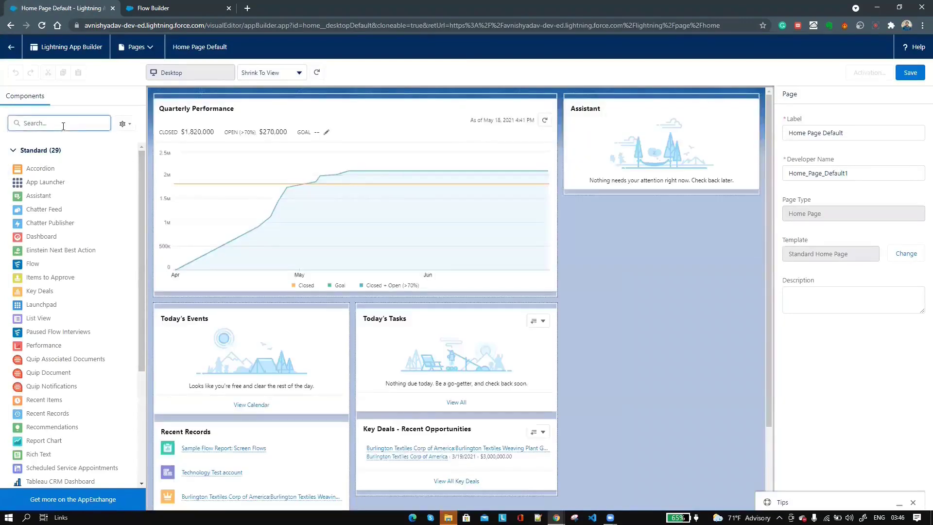
text(Flow)
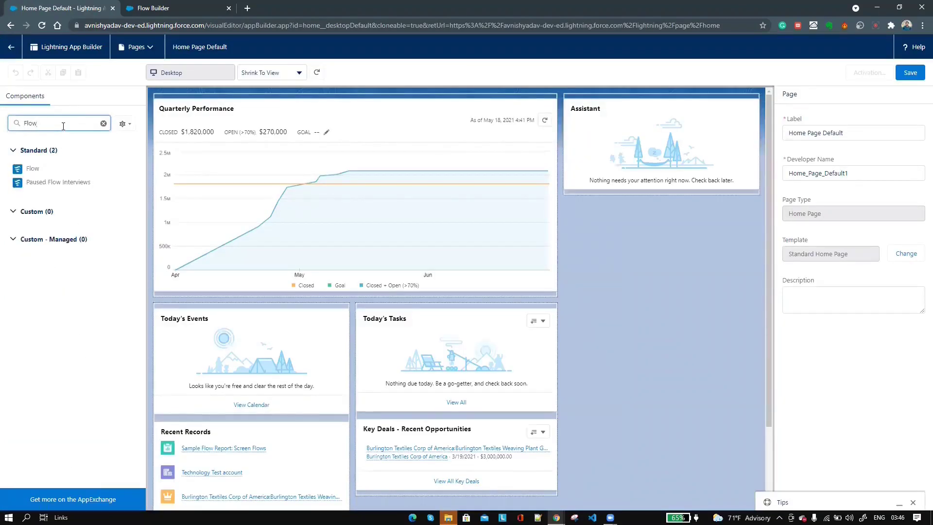
drag(129, 170, 606, 103)
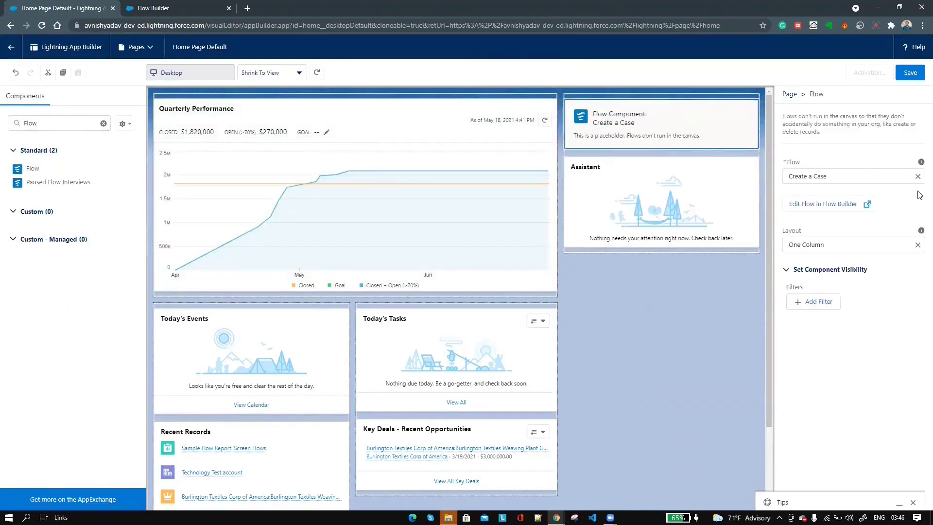
click(917, 179)
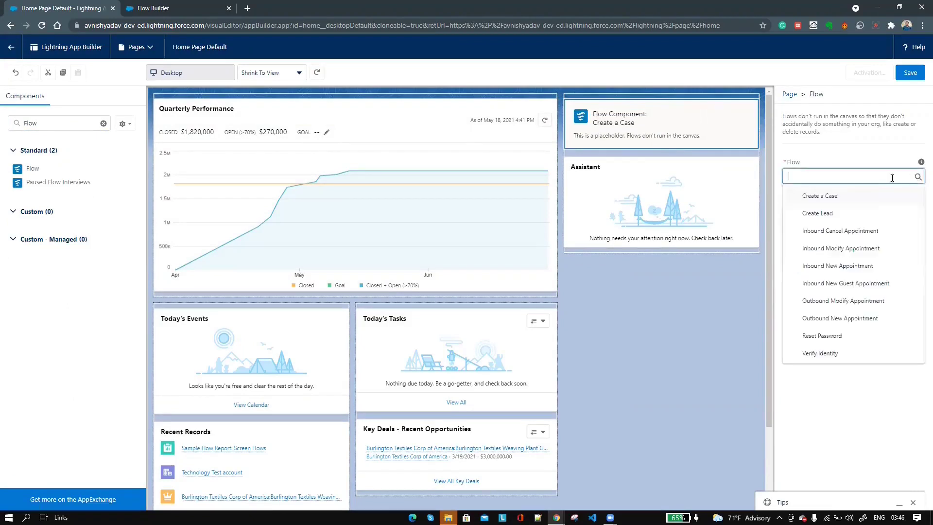
click(815, 218)
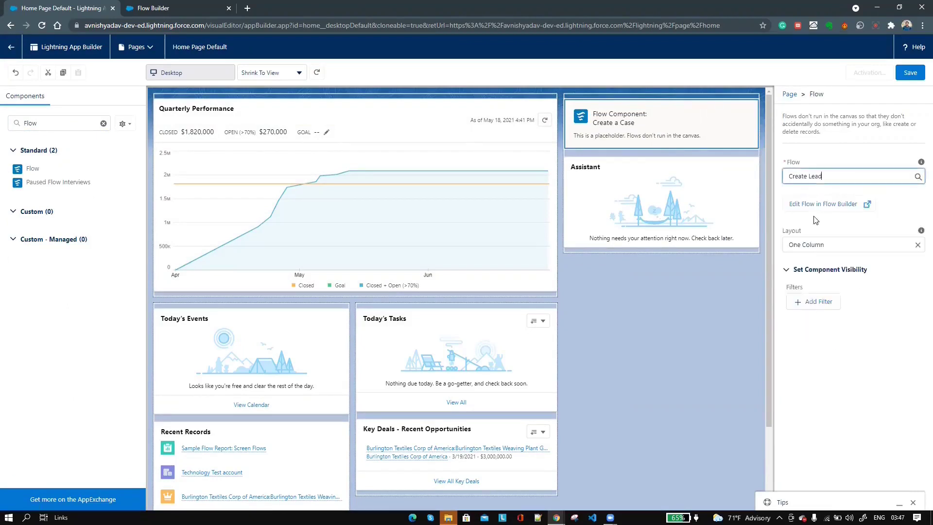
- Save the home page and activate it as the org default
click(910, 77)
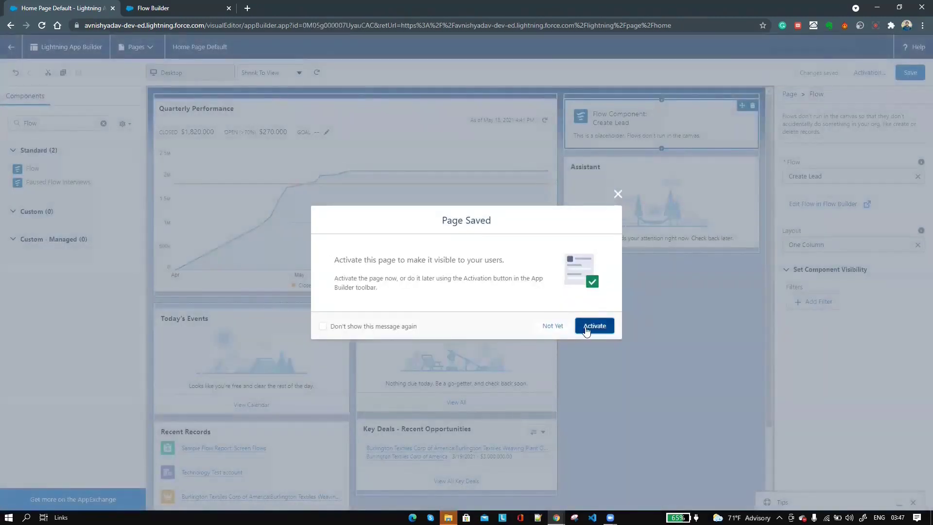
click(586, 330)
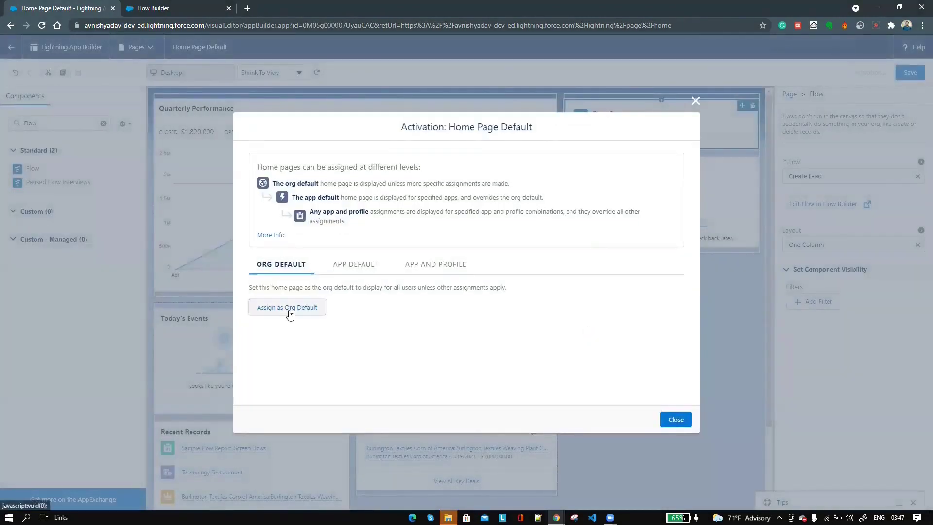
click(291, 314)
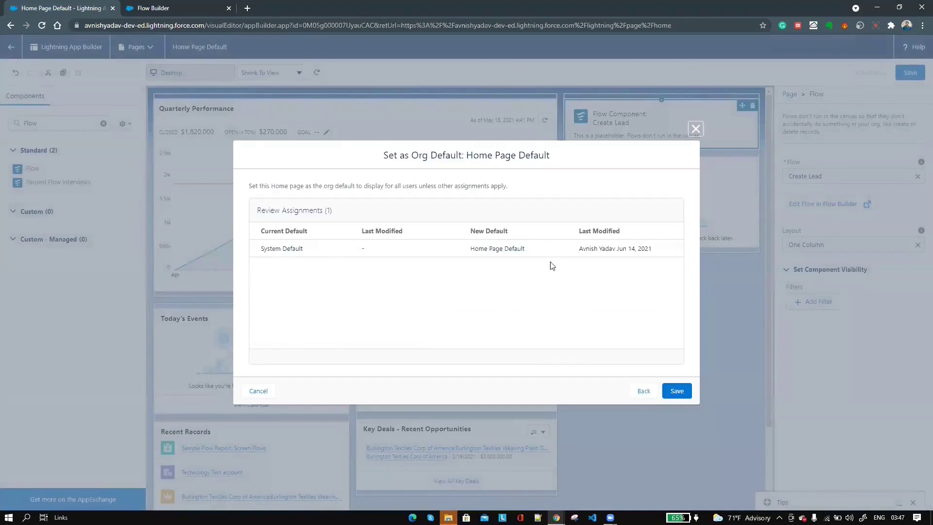
click(675, 392)
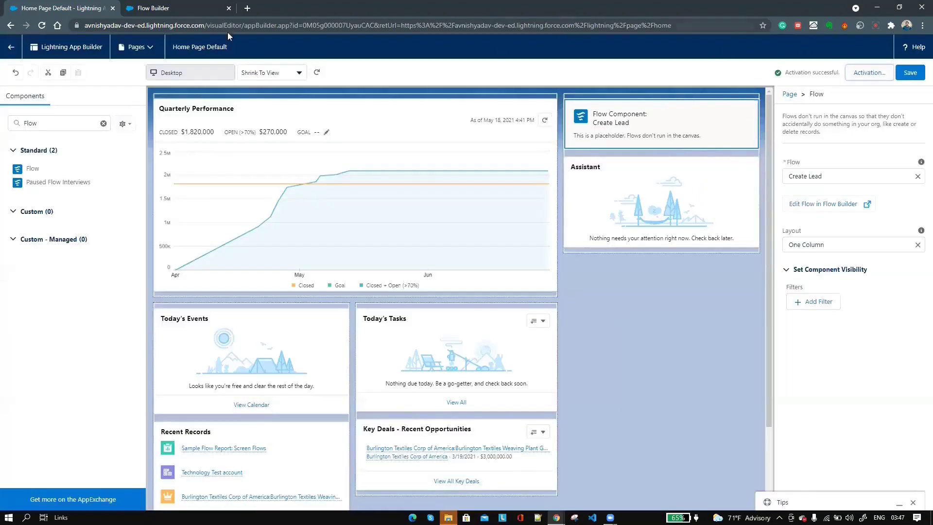
click(10, 49)
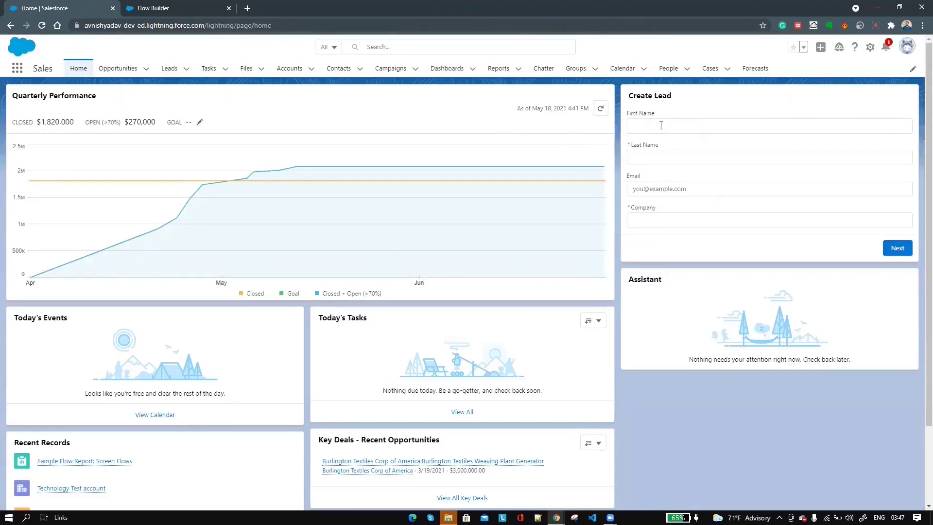
- Fill the Create Lead form with a test lead's first name, last name, email and company, then submit
click(661, 125)
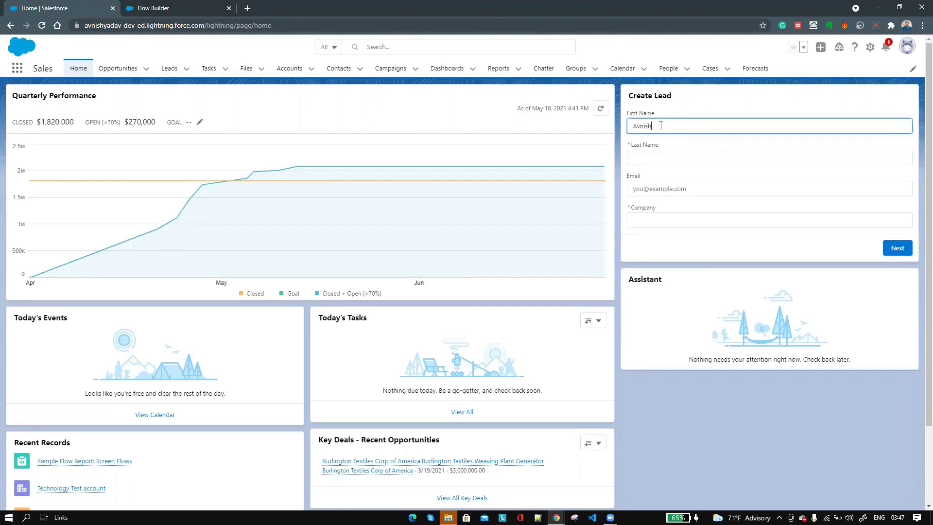
key(Tab)
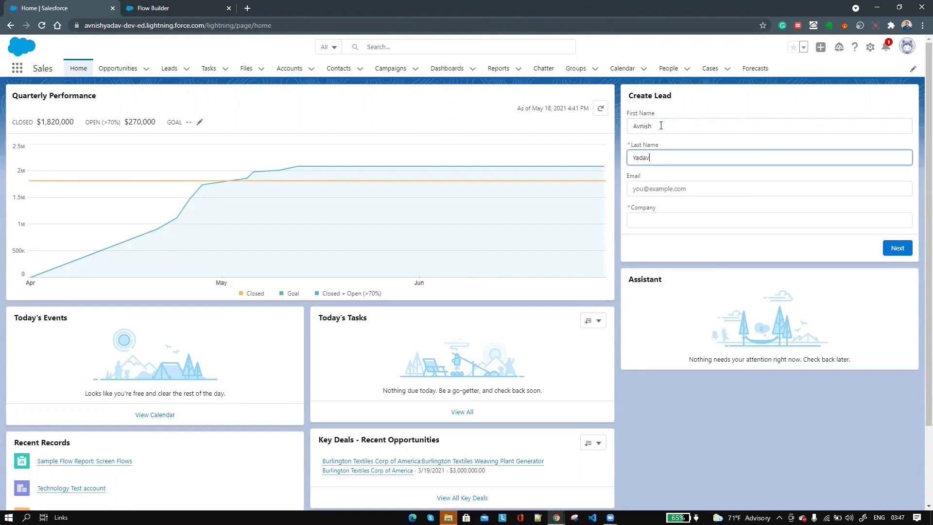
key(Tab)
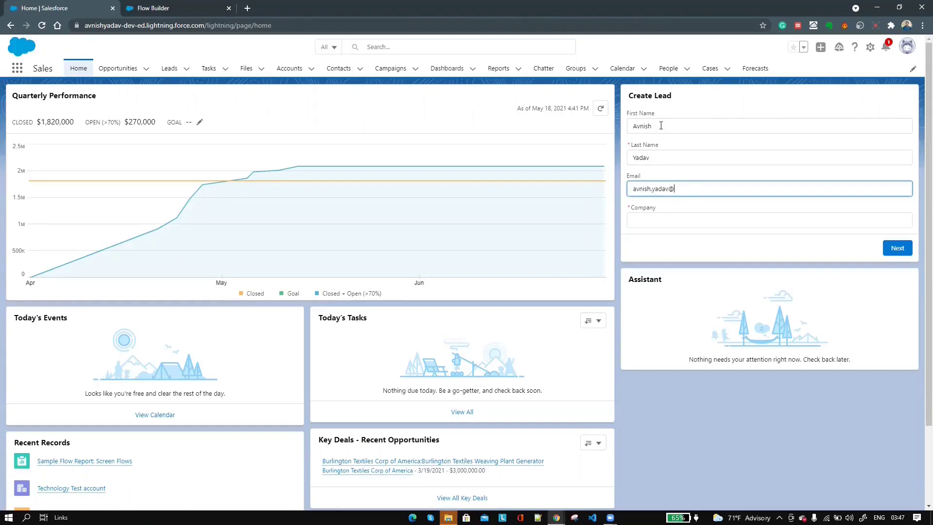
key(Tab)
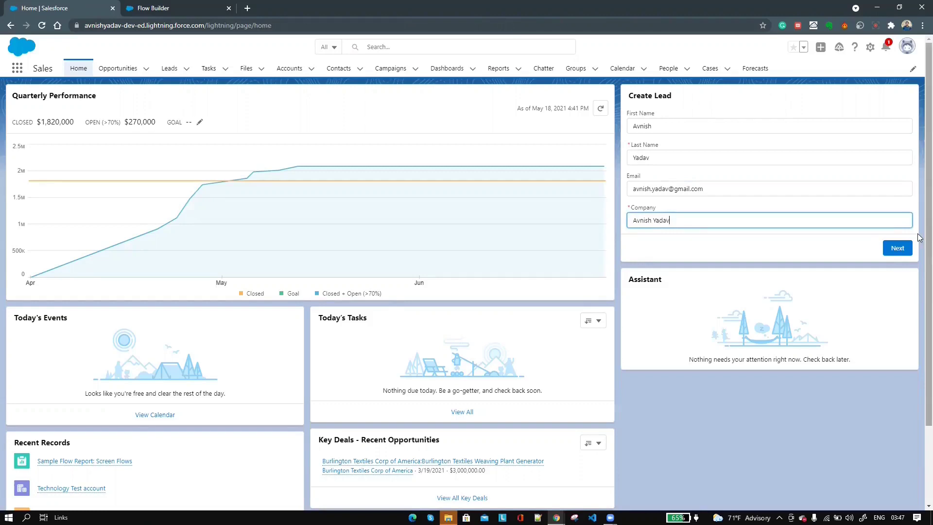
click(897, 249)
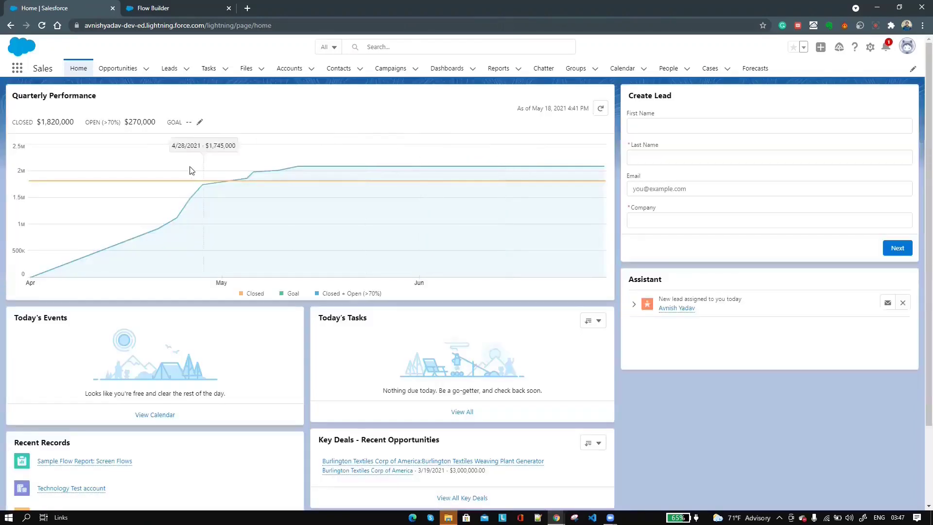
- Open the new lead from the Leads list, check its company and email, and view Details
click(173, 70)
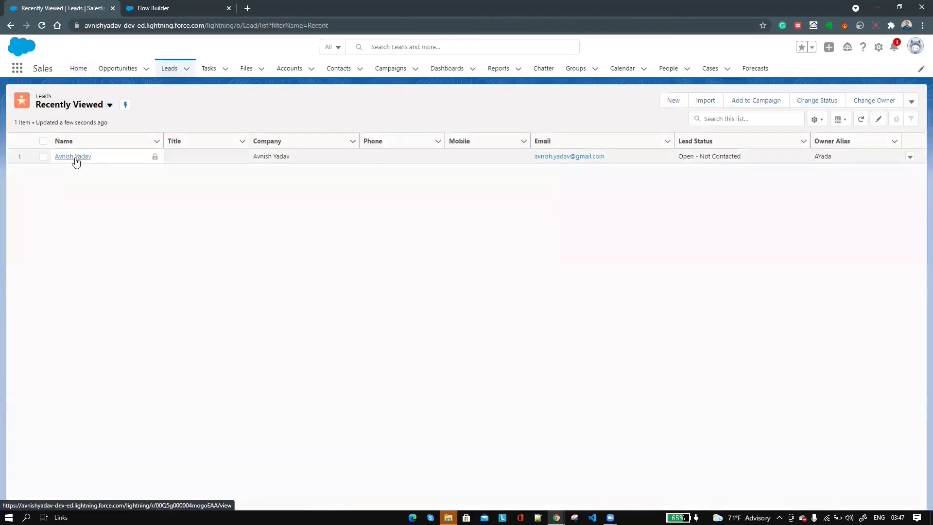
click(75, 157)
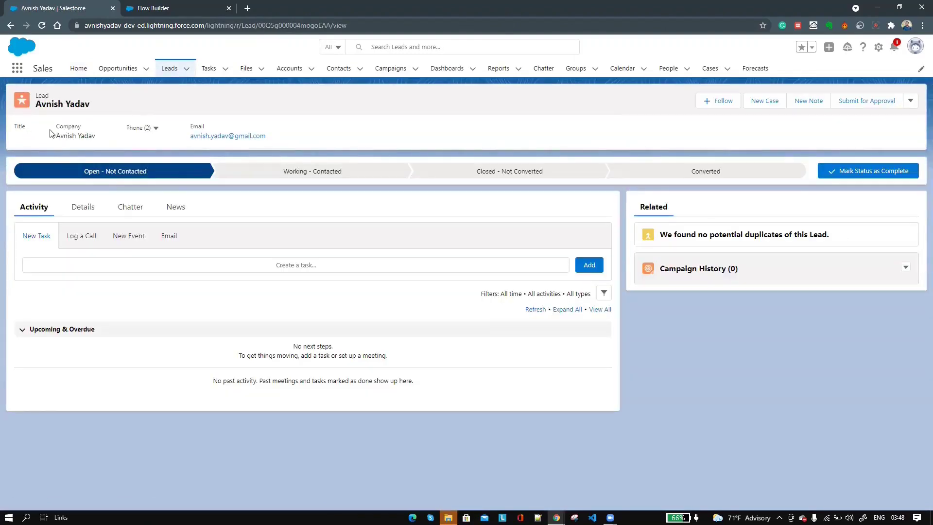
triple_click(92, 136)
triple_click(210, 139)
click(92, 208)
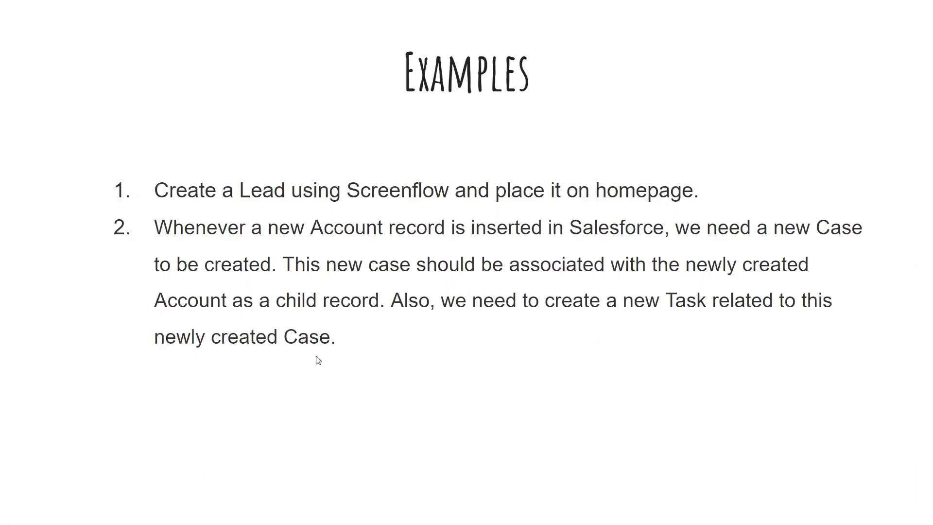
- Create a new Record-Triggered Flow using the Freeform canvas layout
key(alt+Tab)
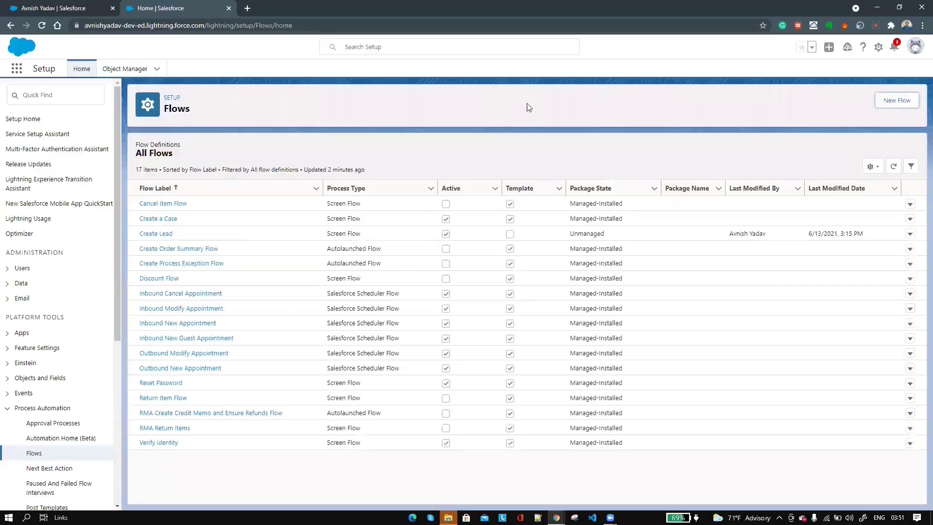
click(897, 101)
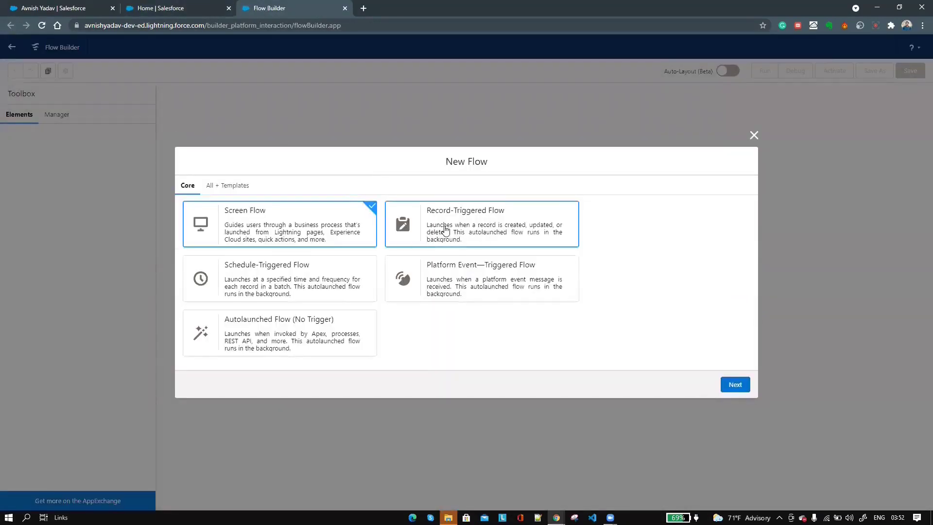
click(445, 229)
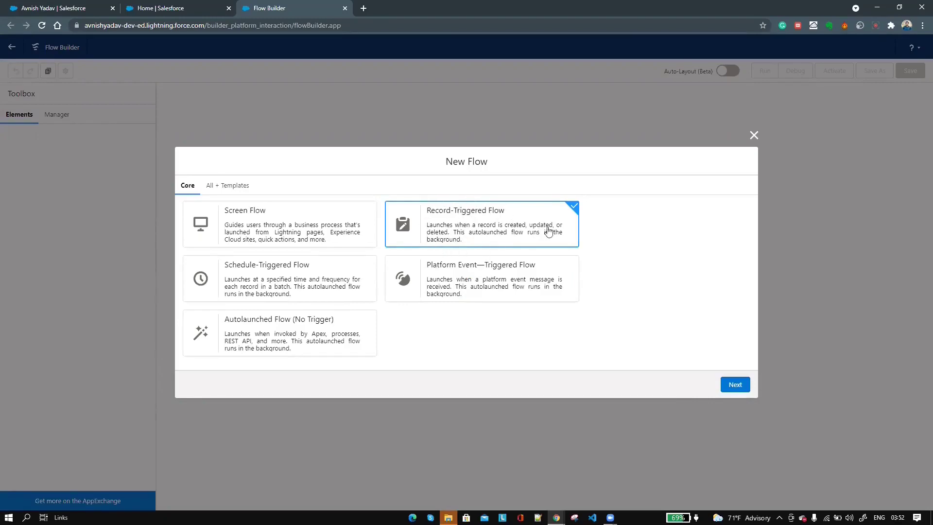
click(734, 385)
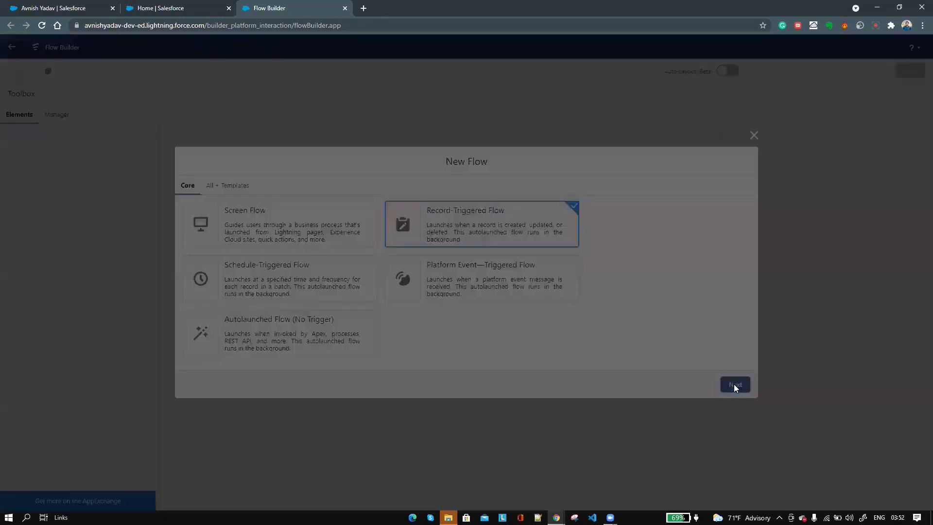
click(388, 249)
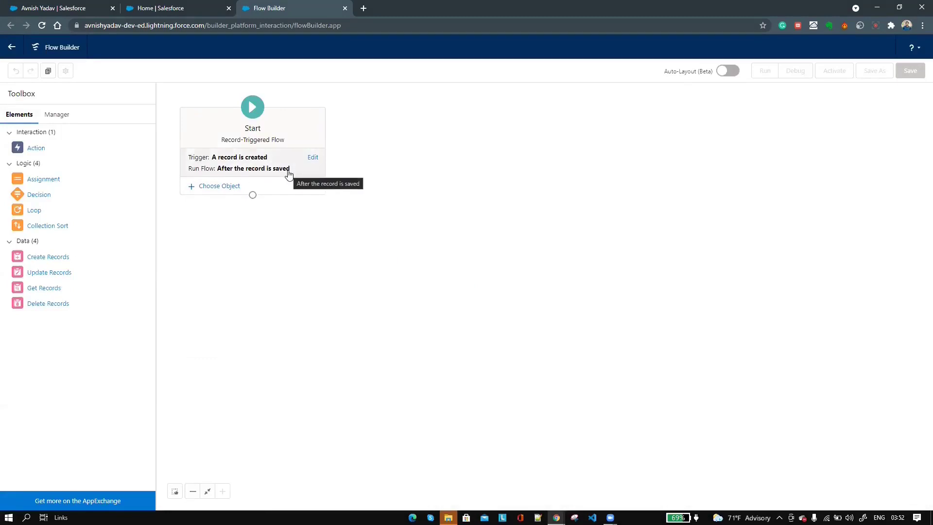
- Trigger the flow on Account with no entry conditions and place a Create Records element
click(219, 188)
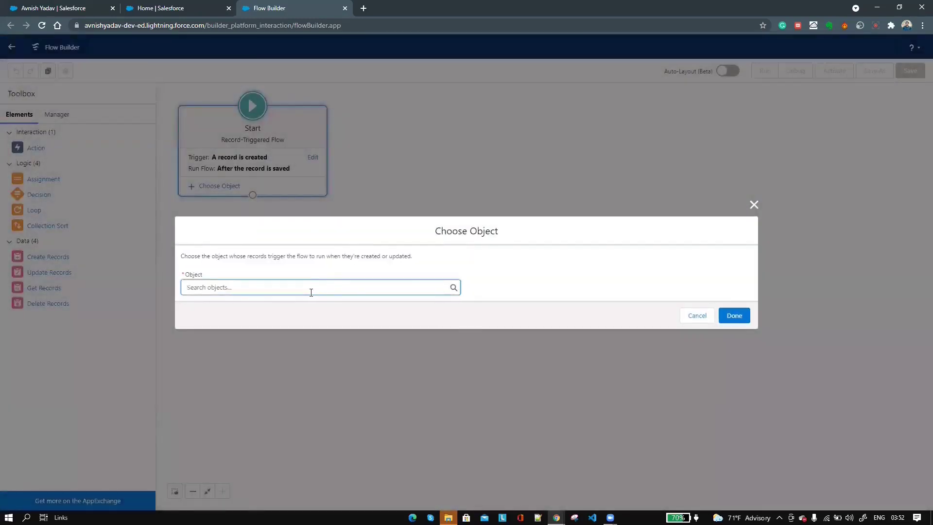
text(Acc)
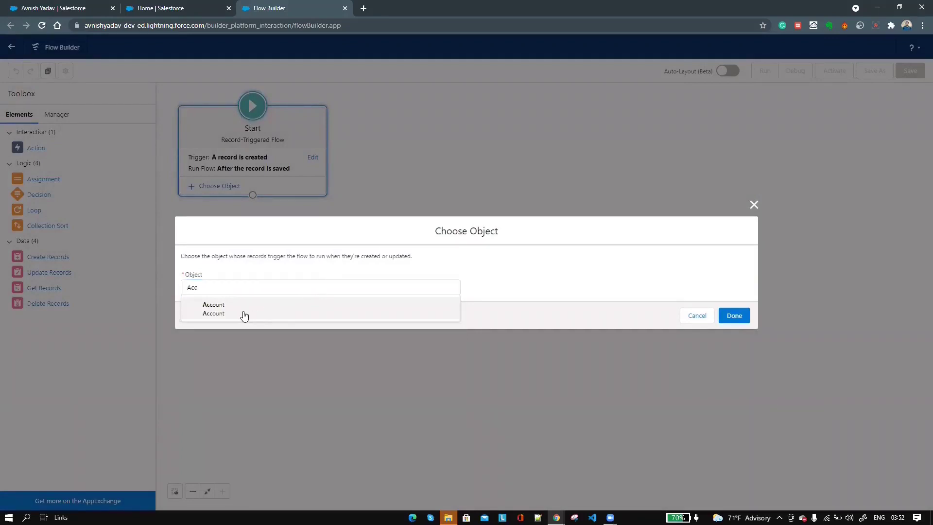
click(247, 316)
click(265, 277)
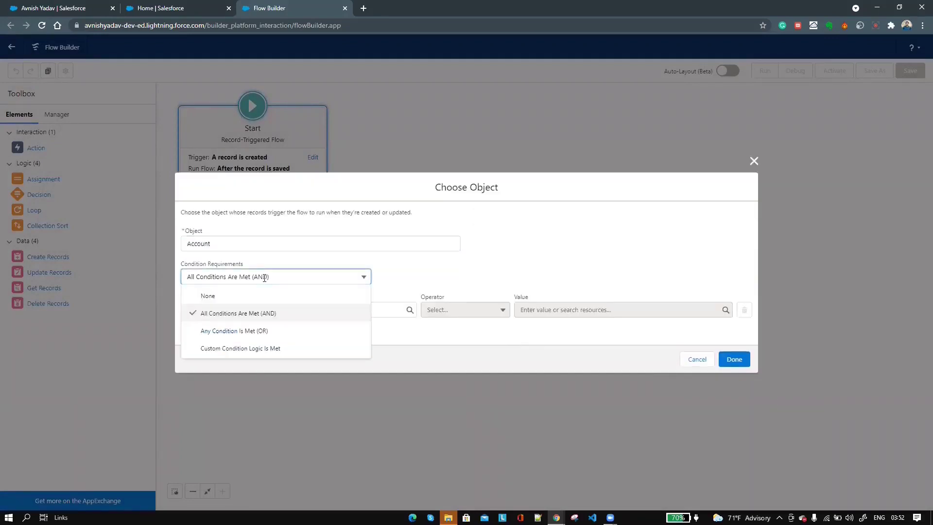
click(213, 294)
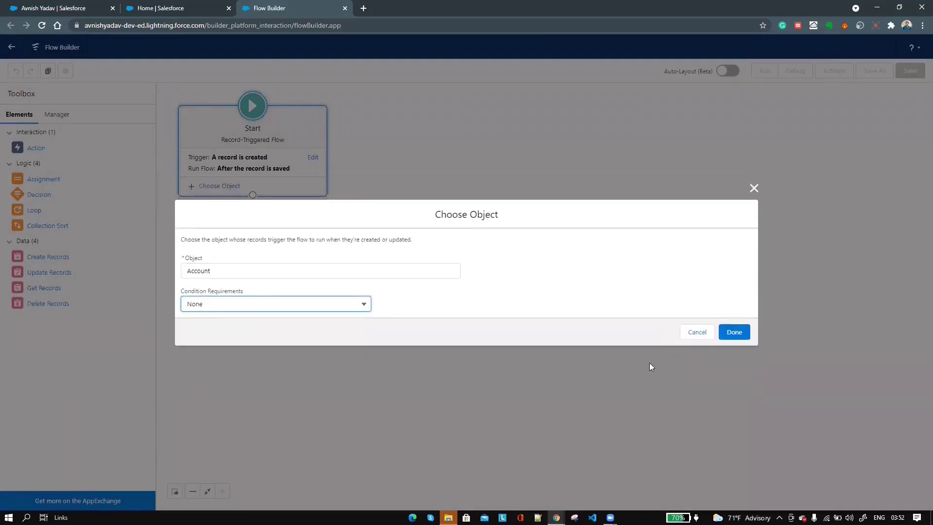
click(733, 334)
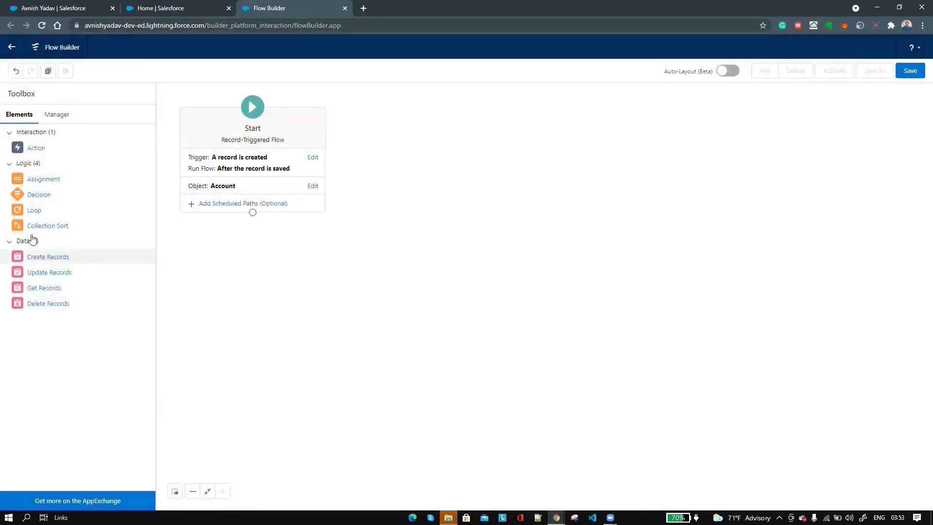
drag(39, 258, 276, 247)
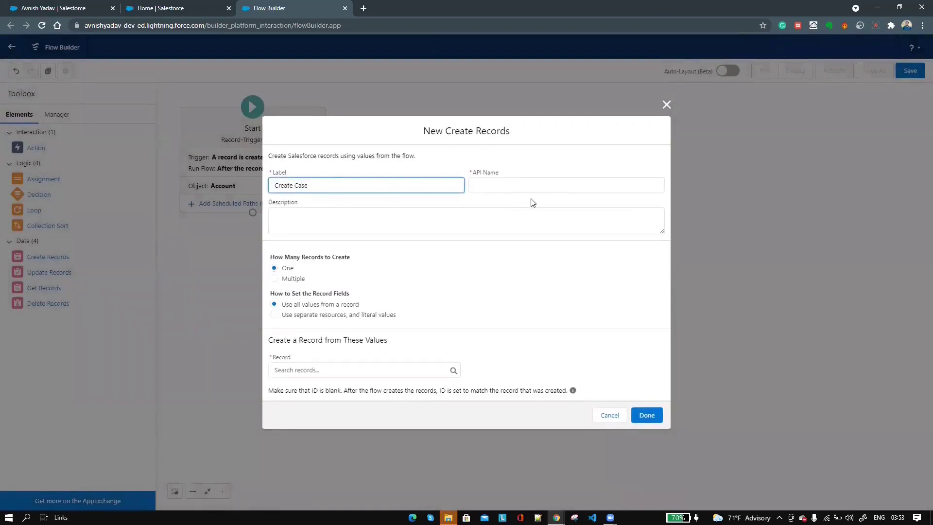
- Auto-fill the element's API name and set it to create a Case using separate resources
click(539, 188)
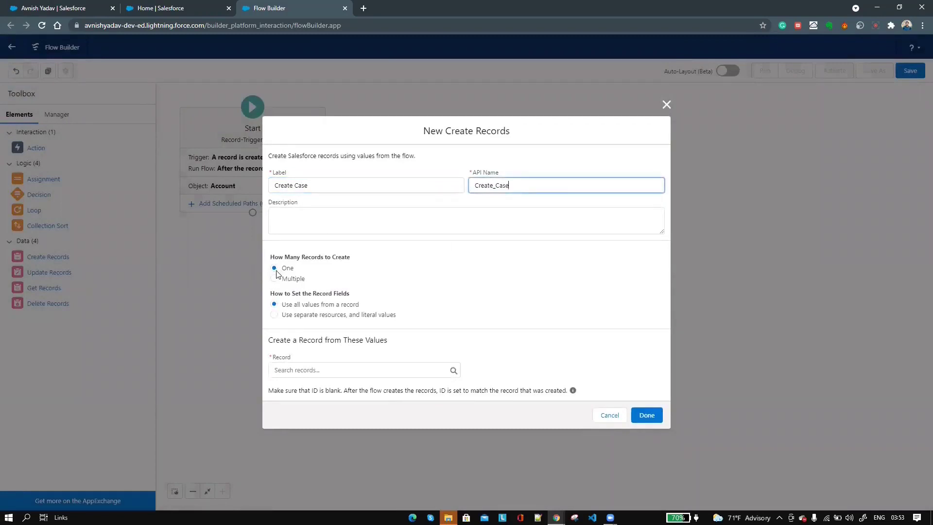
click(274, 314)
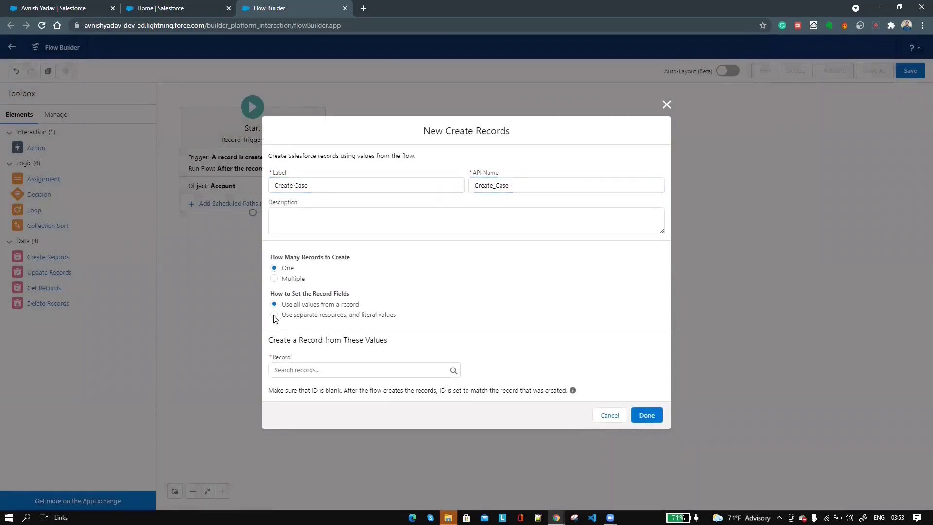
click(311, 378)
text(Case)
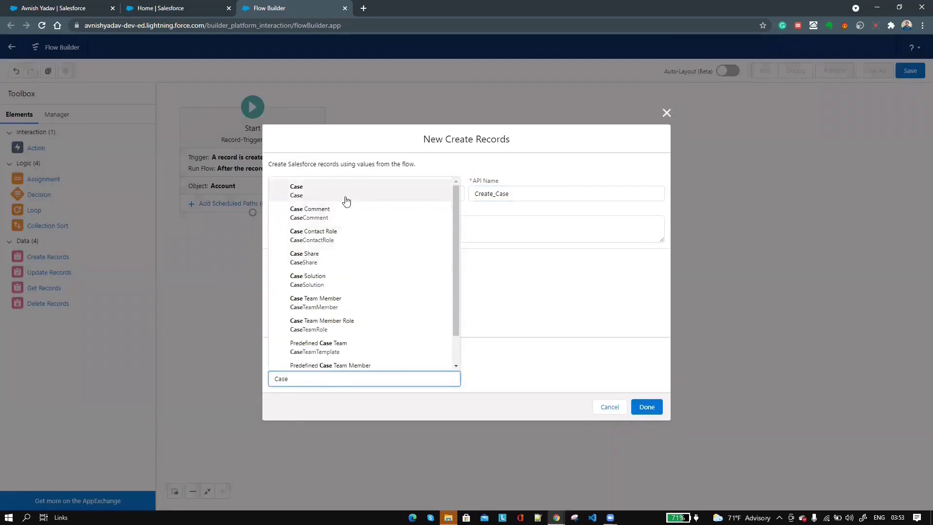
click(345, 194)
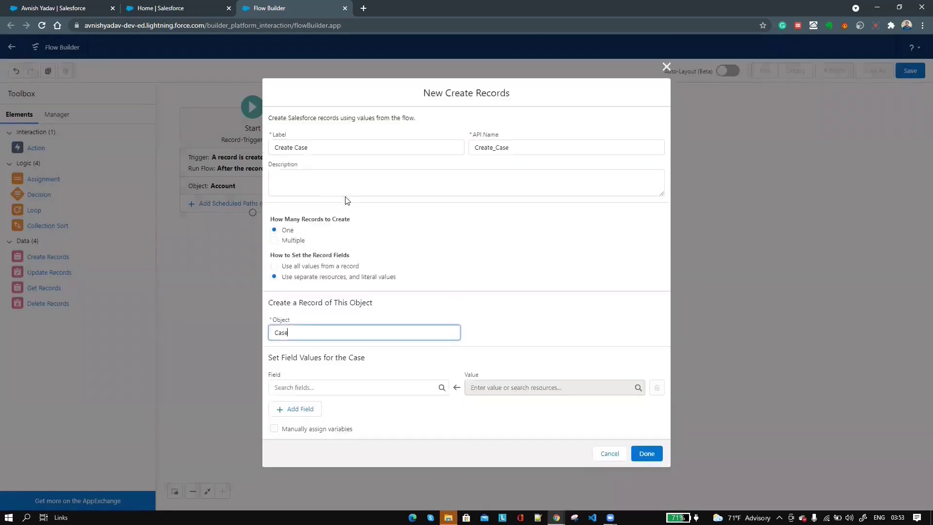
- Map the Case AccountId field to the triggering Account's Id ({!$Record.Id})
click(316, 390)
text(acc)
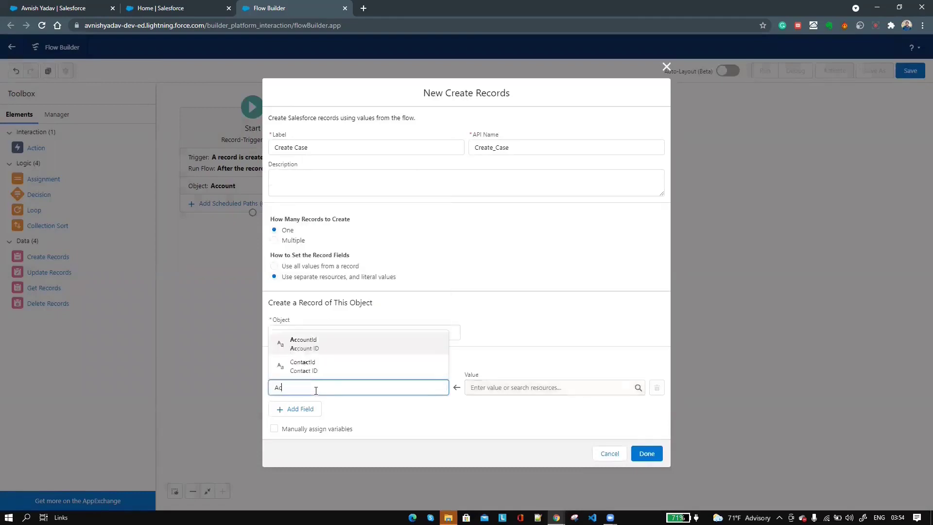
click(328, 364)
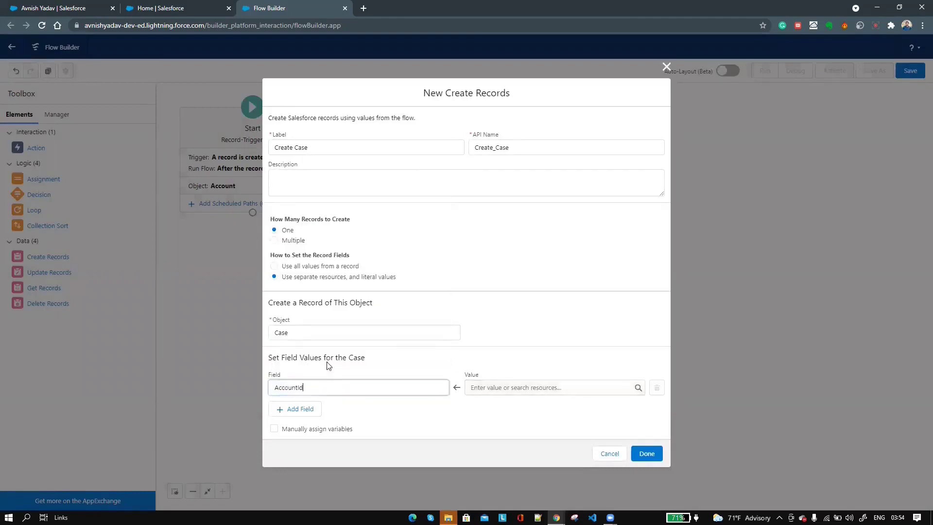
click(549, 385)
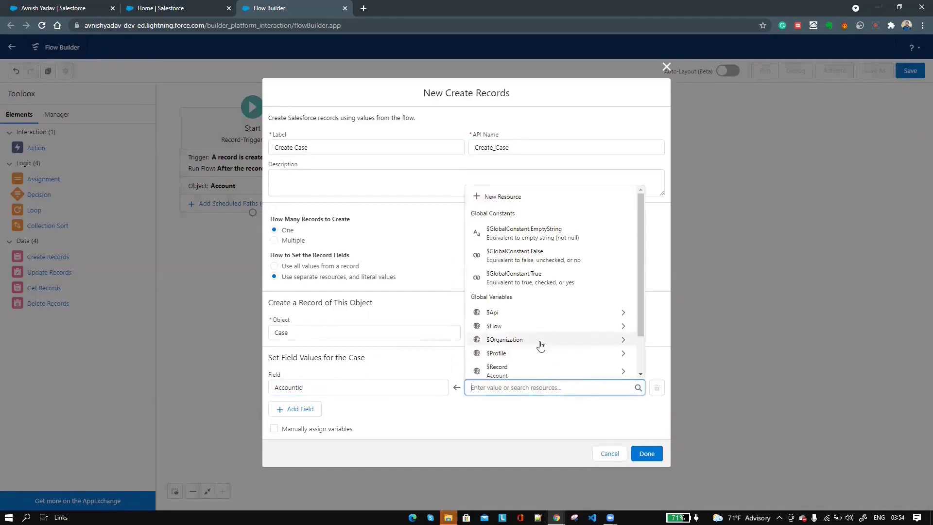
scroll(539, 339, down, 1)
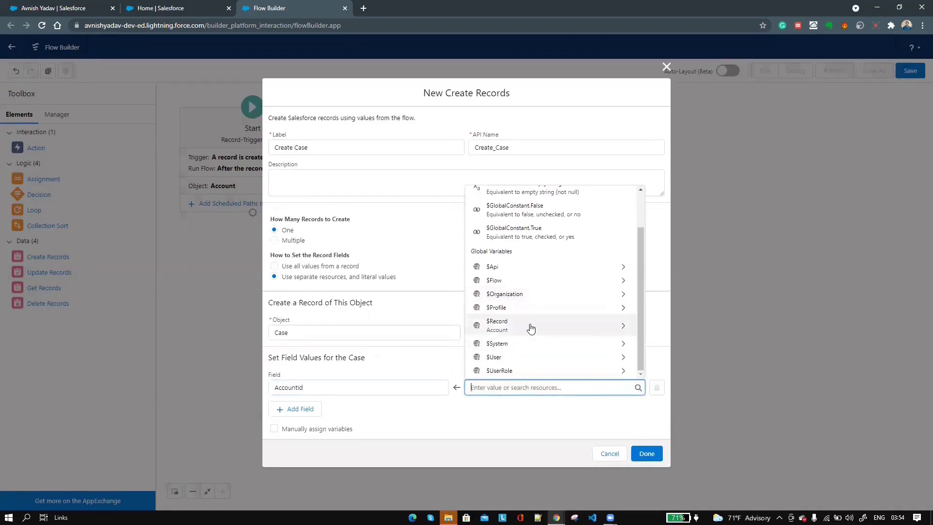
click(530, 326)
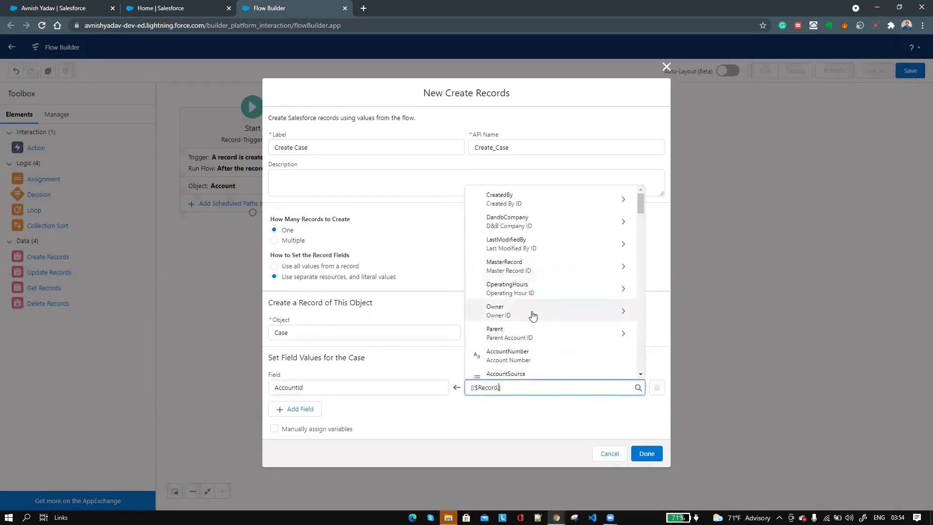
scroll(533, 316, down, 3)
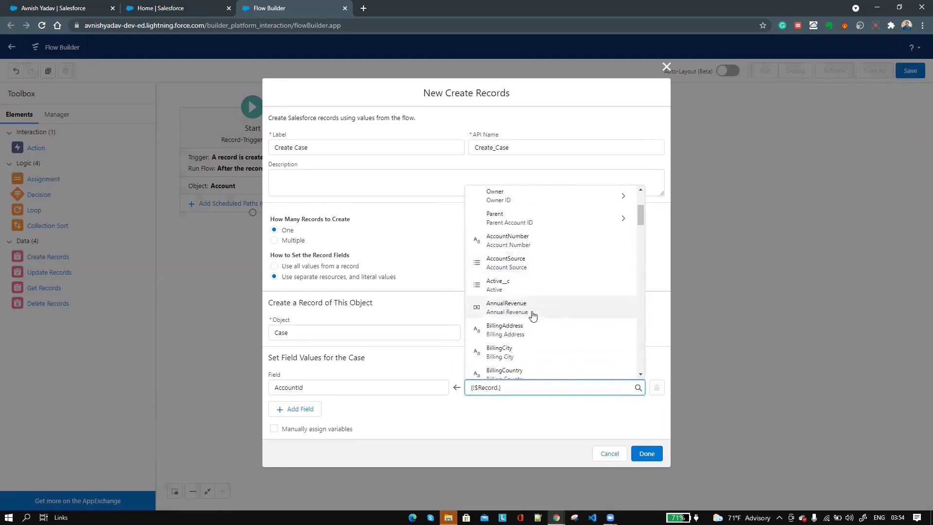
scroll(533, 316, down, 5)
text(if)
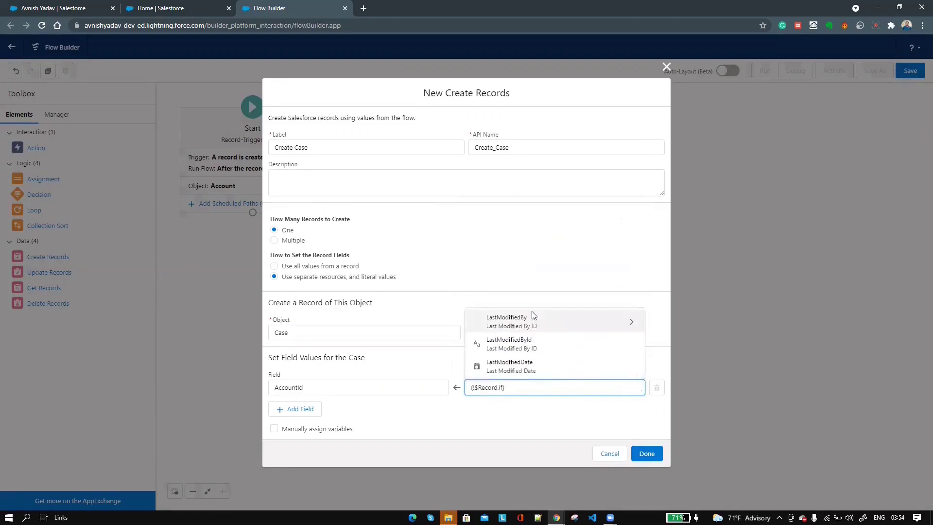
key(BackSpace)
text(d)
scroll(523, 345, down, 2)
click(513, 334)
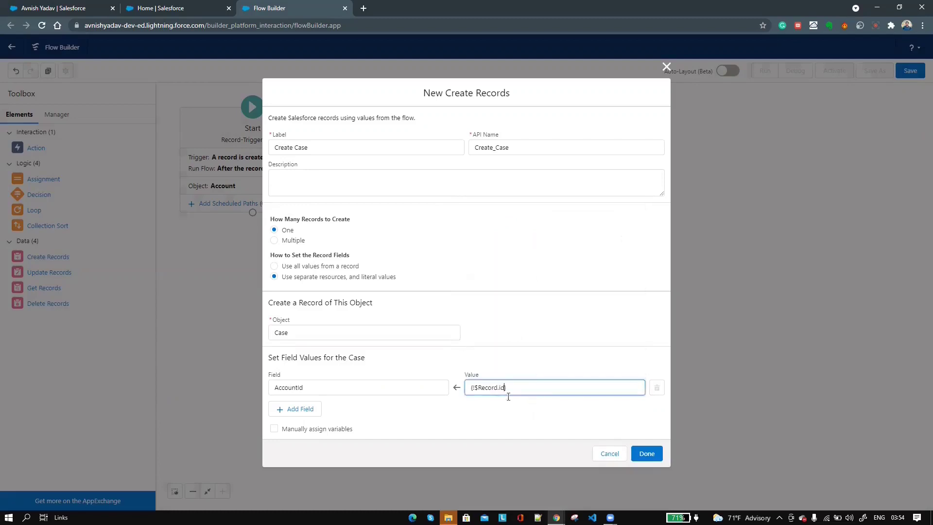
- Add the Case Subject field, set to the Account Name ({!$Record.Name})
click(295, 410)
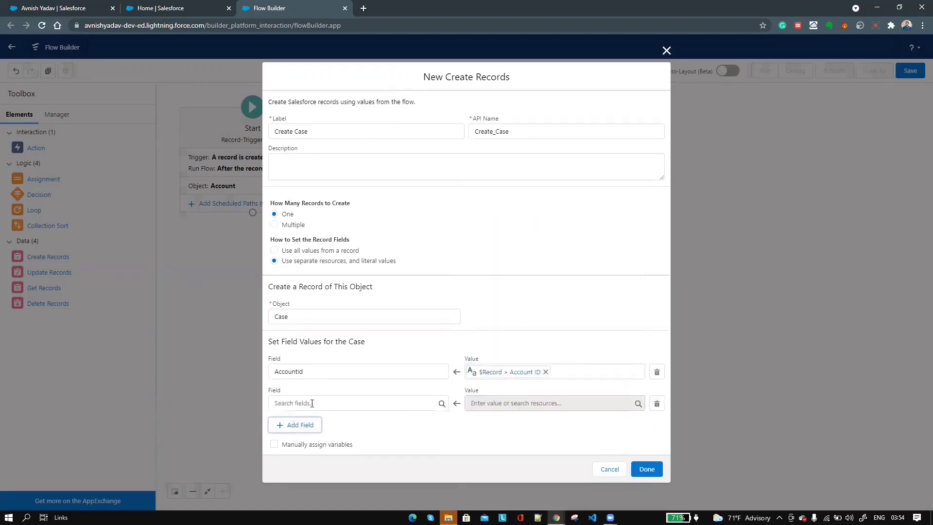
click(312, 403)
text(Subj)
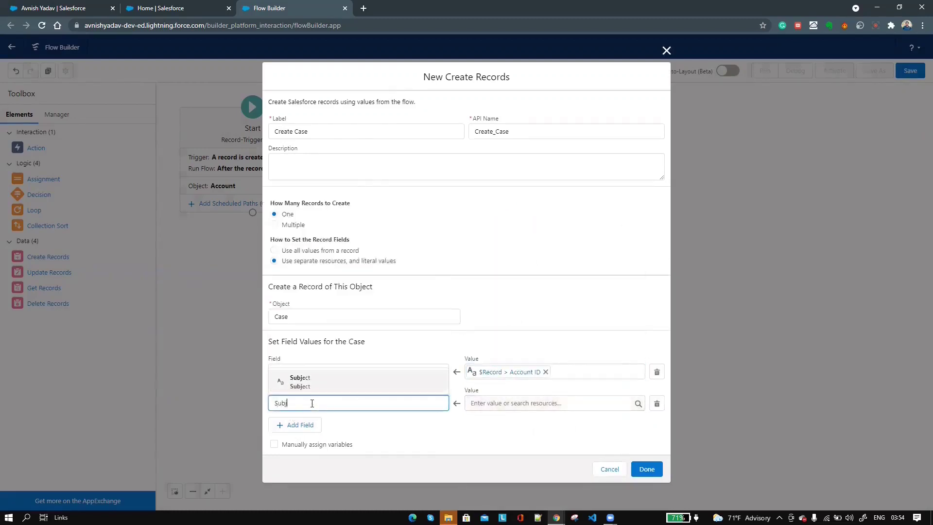
click(322, 378)
click(508, 402)
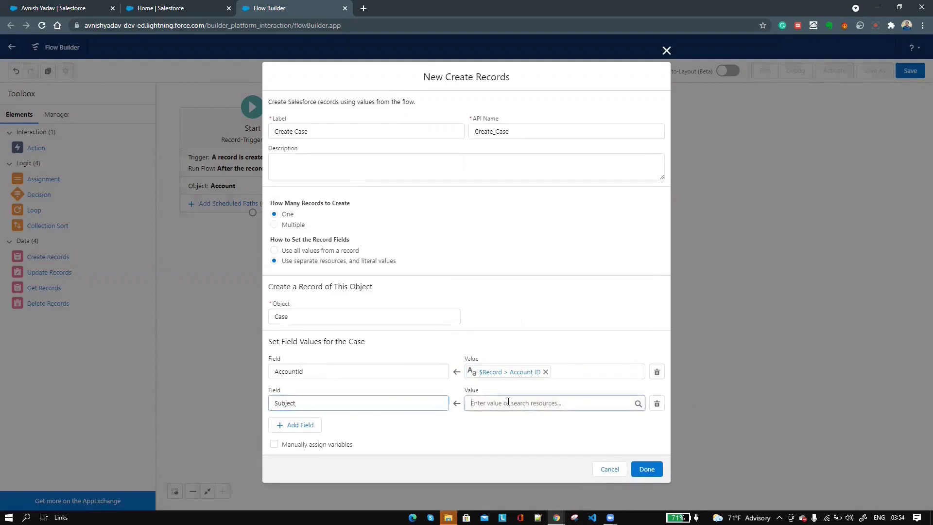
scroll(533, 363, down, 2)
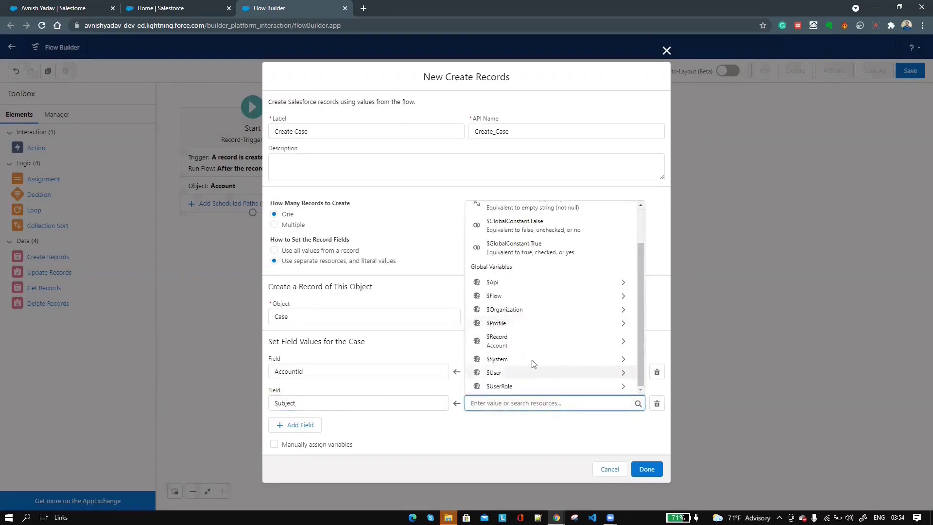
click(517, 340)
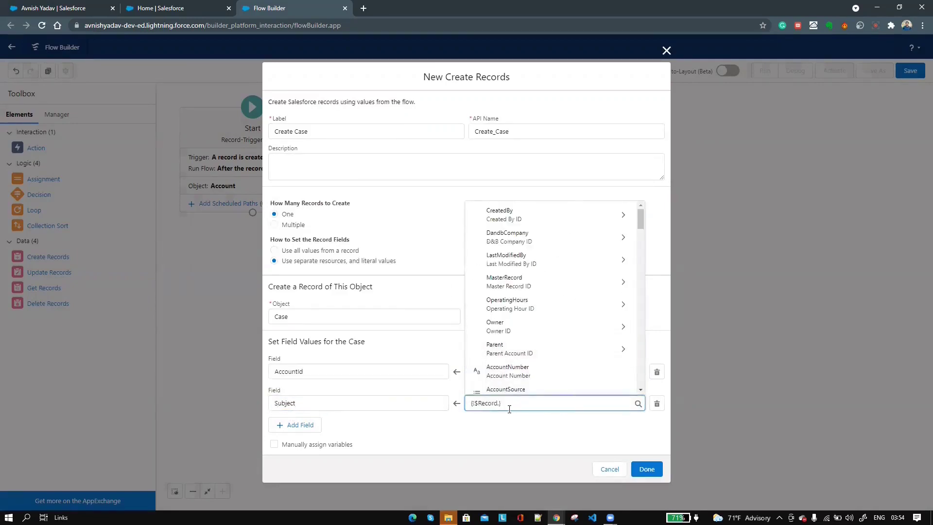
text(Name)
click(512, 387)
- Add Description set to {!$Record.Description} and finish the Create Case element
click(283, 424)
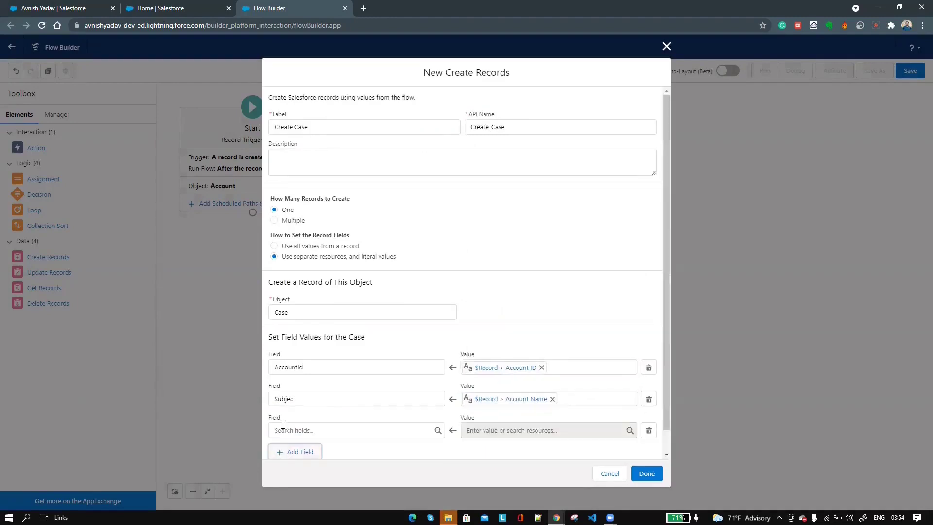
click(314, 427)
text(Des)
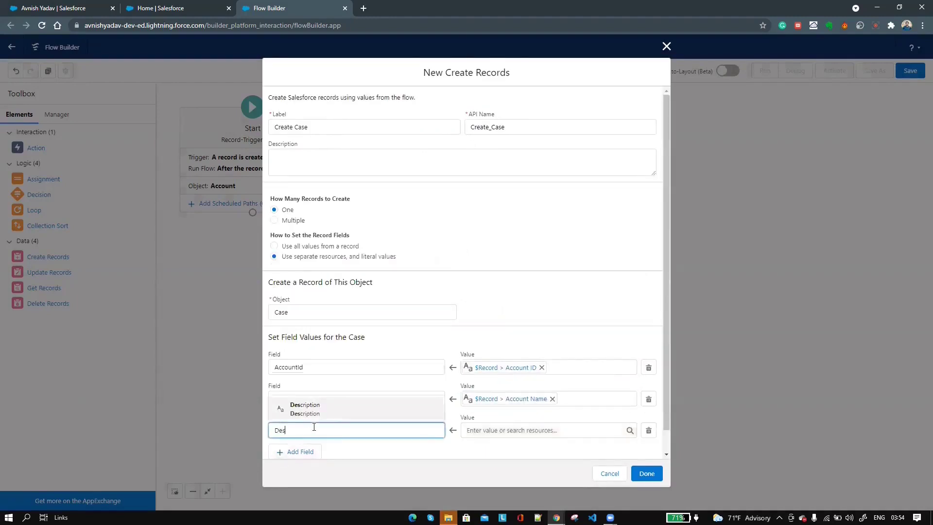
click(339, 411)
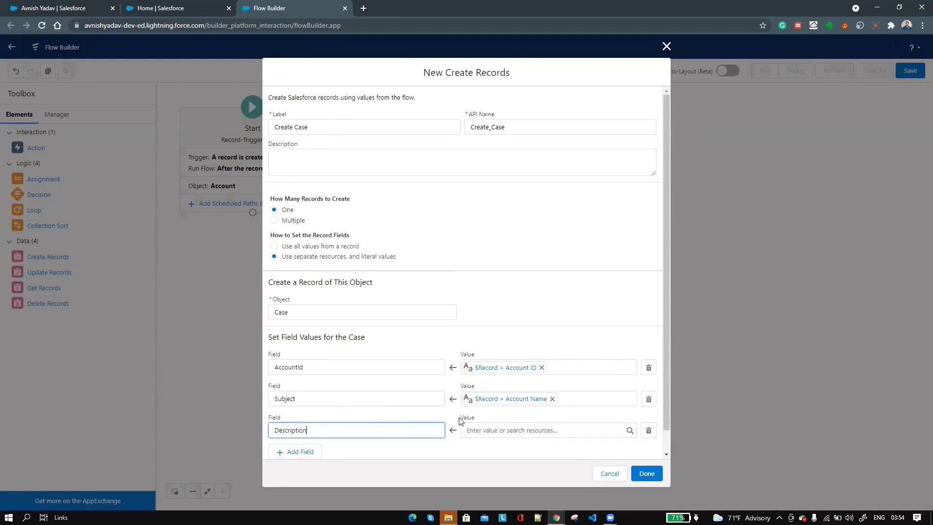
click(512, 431)
scroll(530, 379, down, 3)
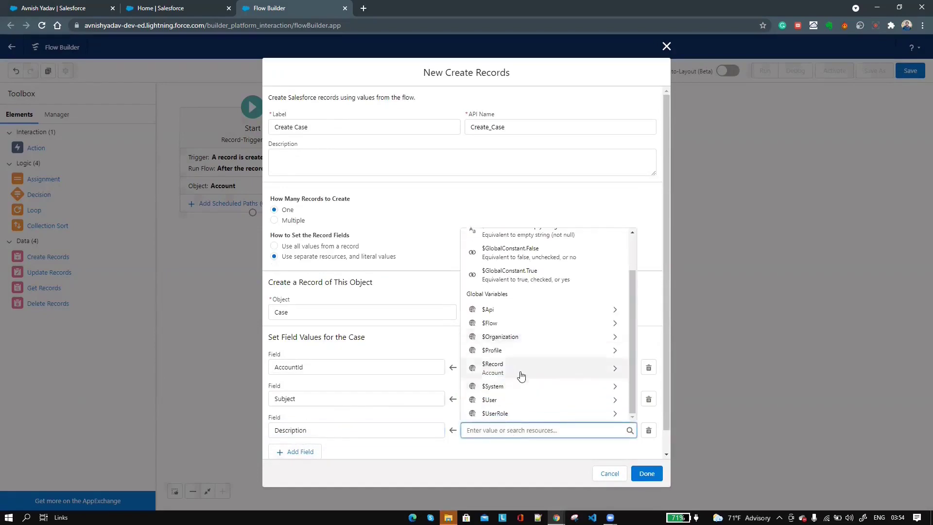
click(518, 372)
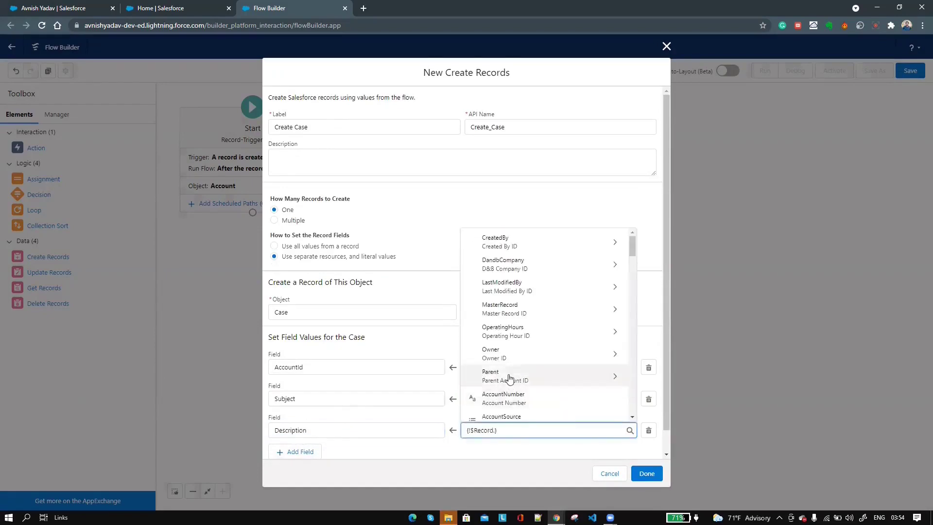
text(Desc)
click(503, 346)
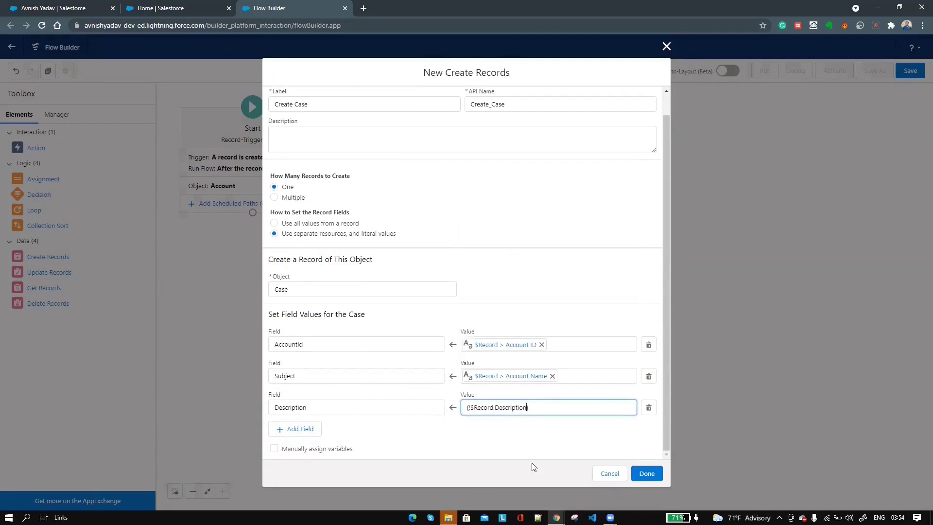
click(647, 473)
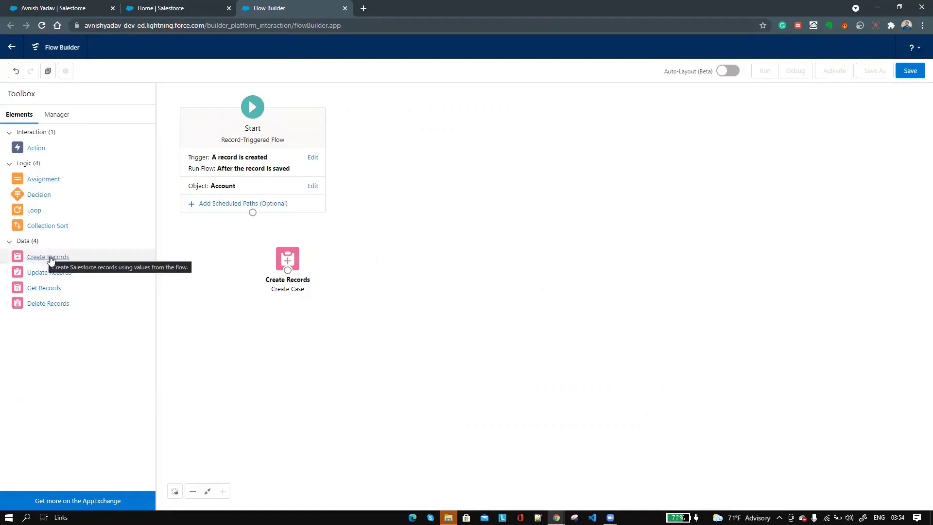
- Place a second Create Records element, Create Task, creating a Task from separate resources
drag(44, 257, 381, 252)
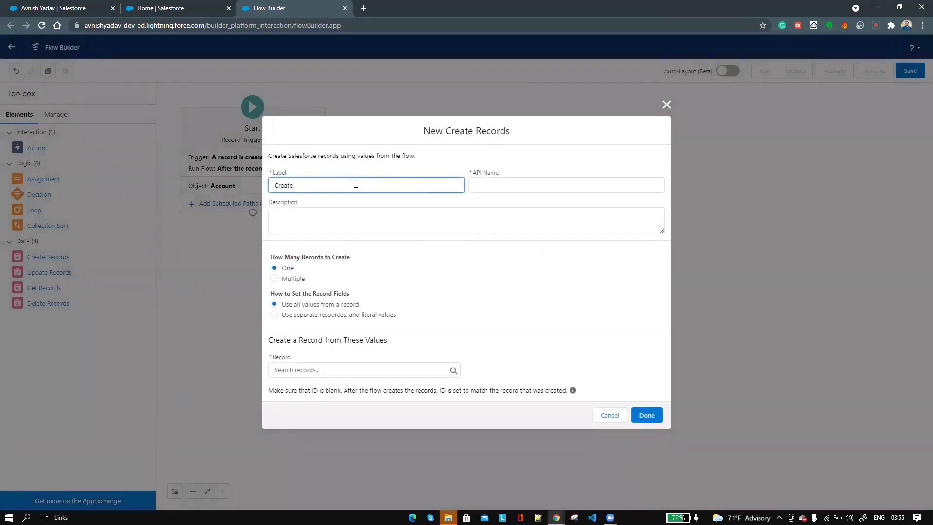
click(530, 186)
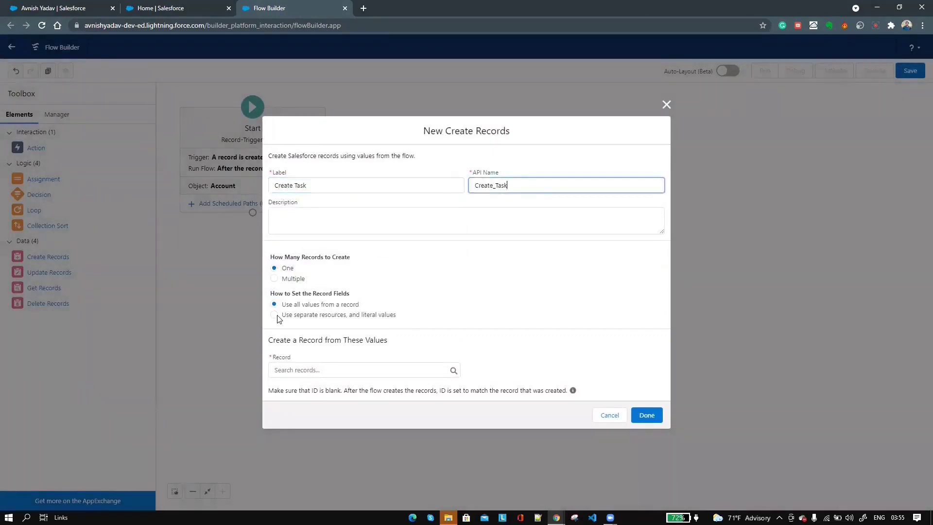
click(273, 316)
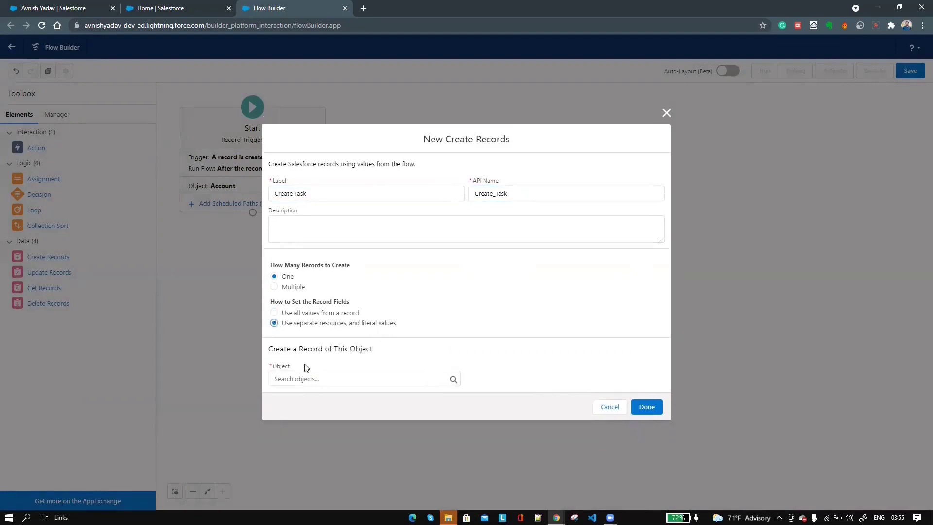
click(313, 378)
text(Task)
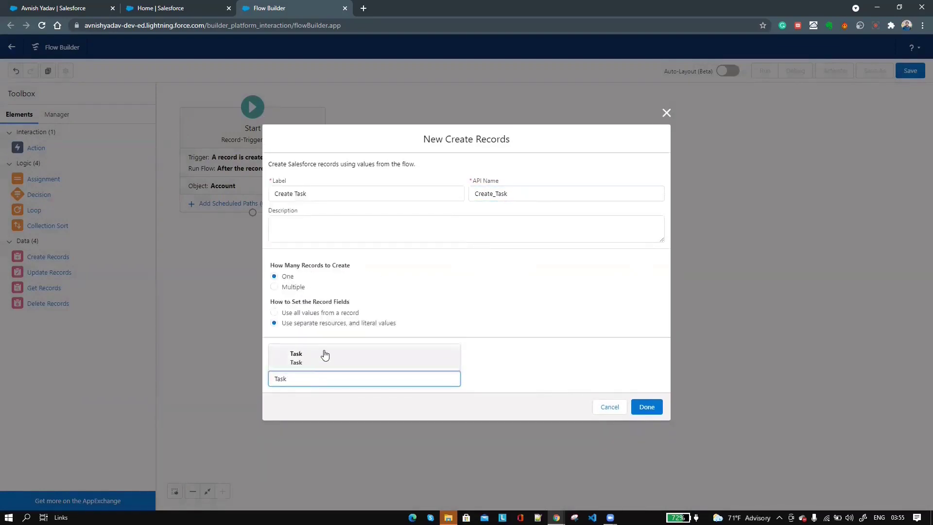
click(325, 355)
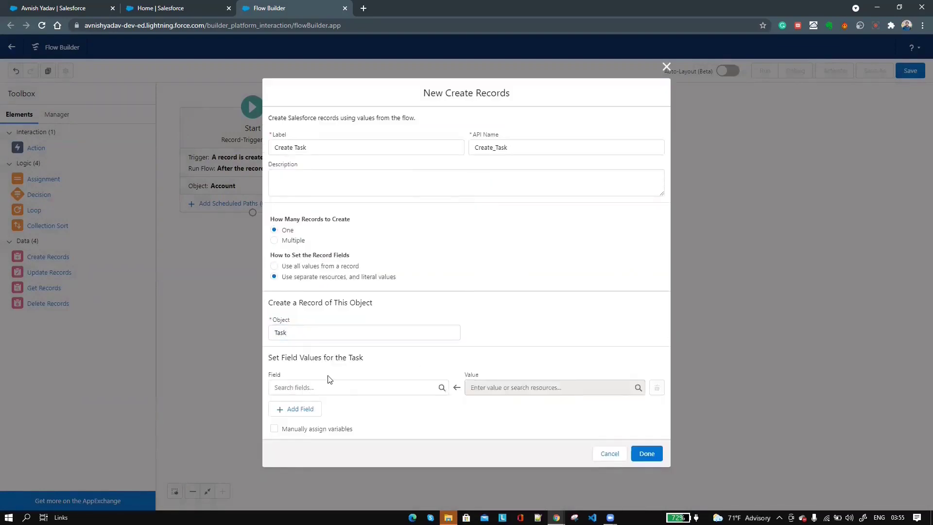
- Set the Task's WhatId to the CaseId from Create_Case
click(323, 389)
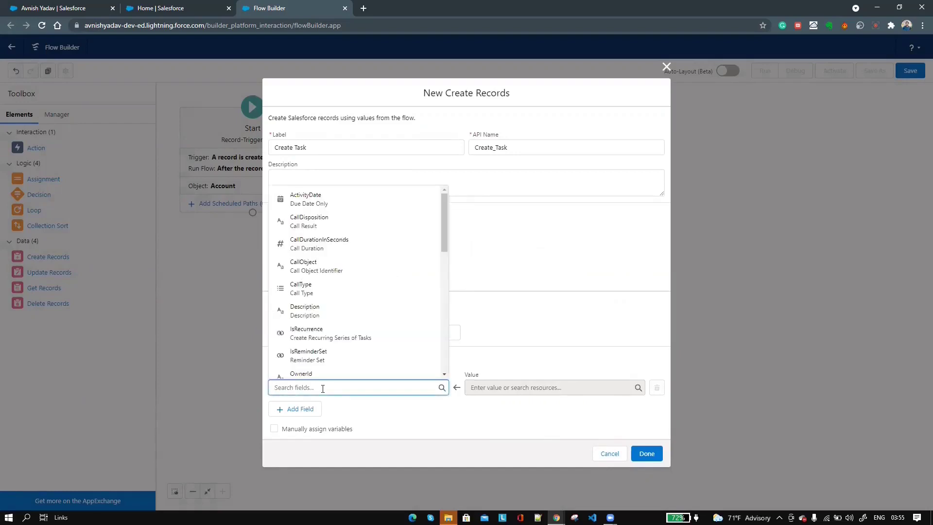
text(What)
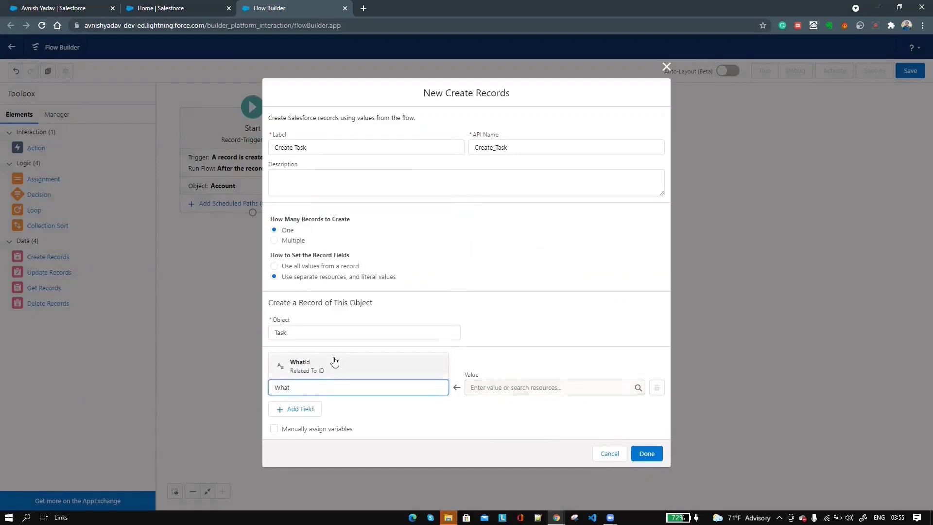
click(334, 361)
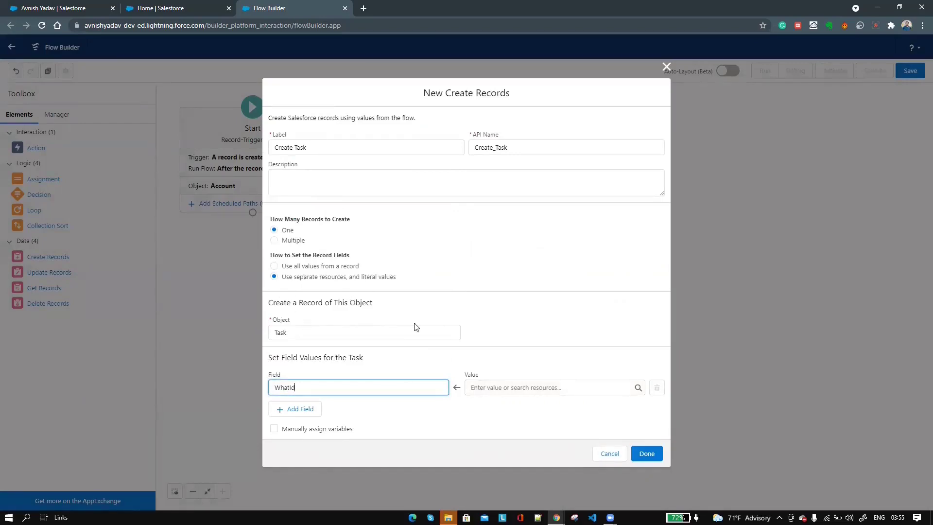
click(510, 384)
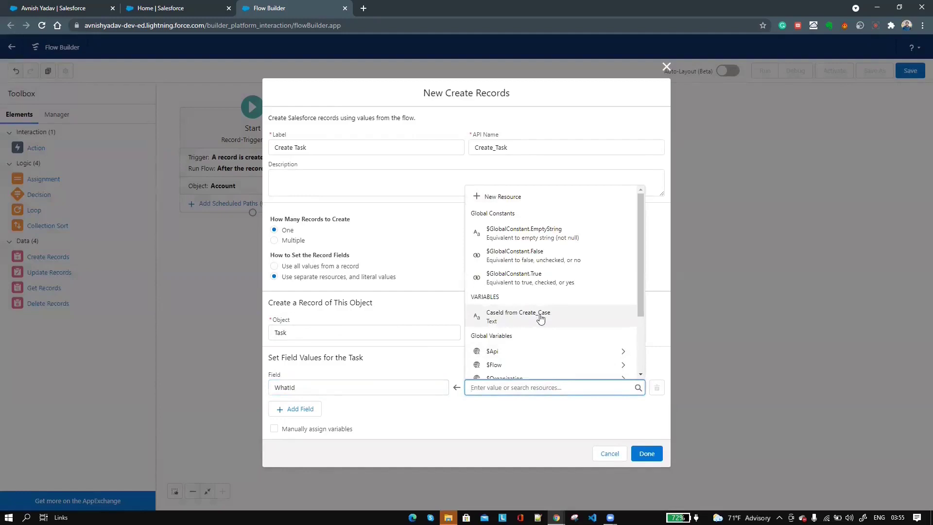
click(524, 318)
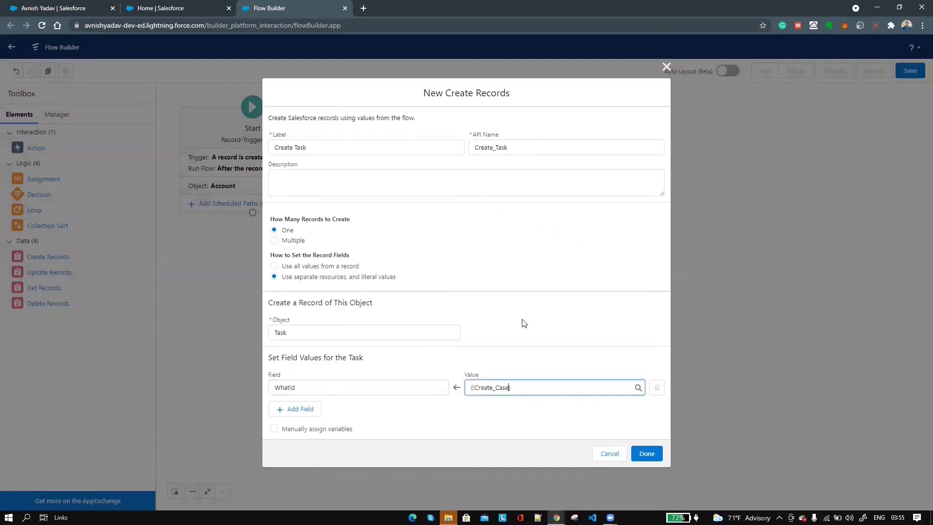
- Set the Task Subject to the Account Description ({!$Record.Description})
click(301, 411)
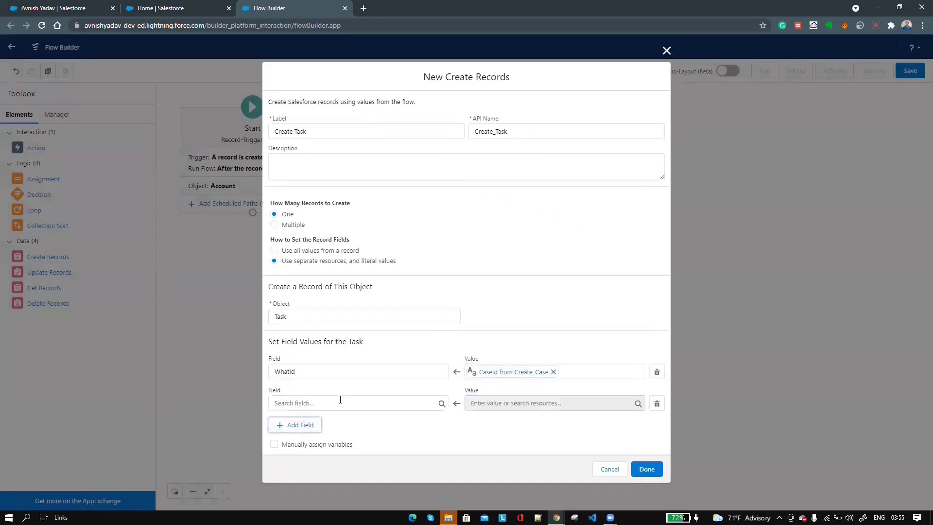
click(340, 403)
text(Sub)
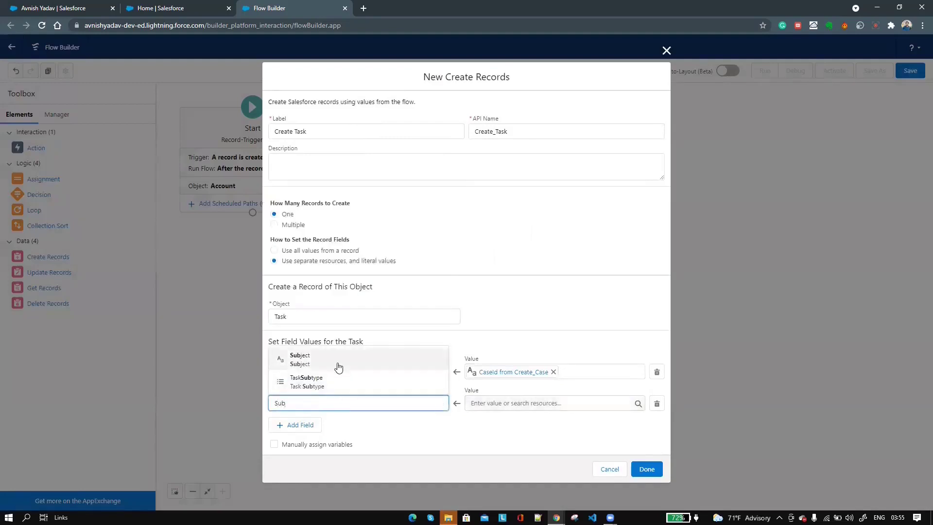
click(338, 368)
click(501, 402)
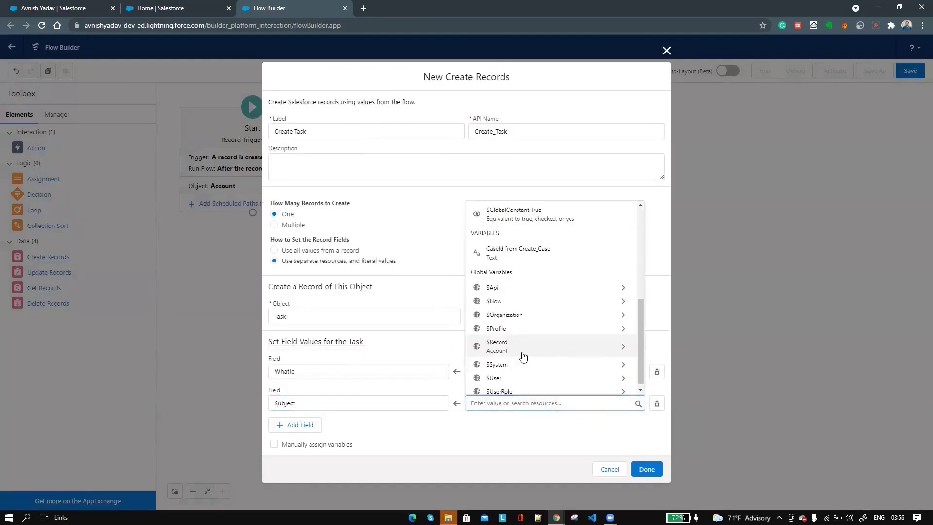
click(523, 356)
text(des)
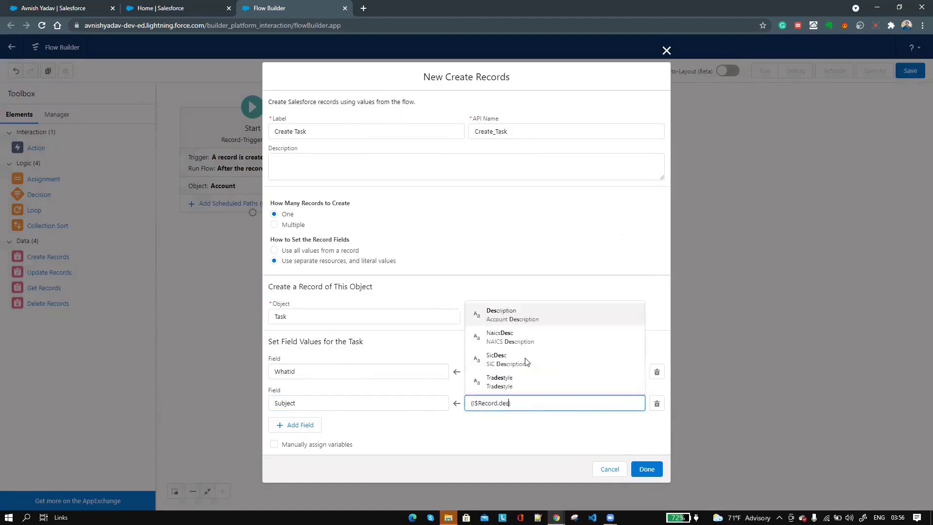
click(531, 318)
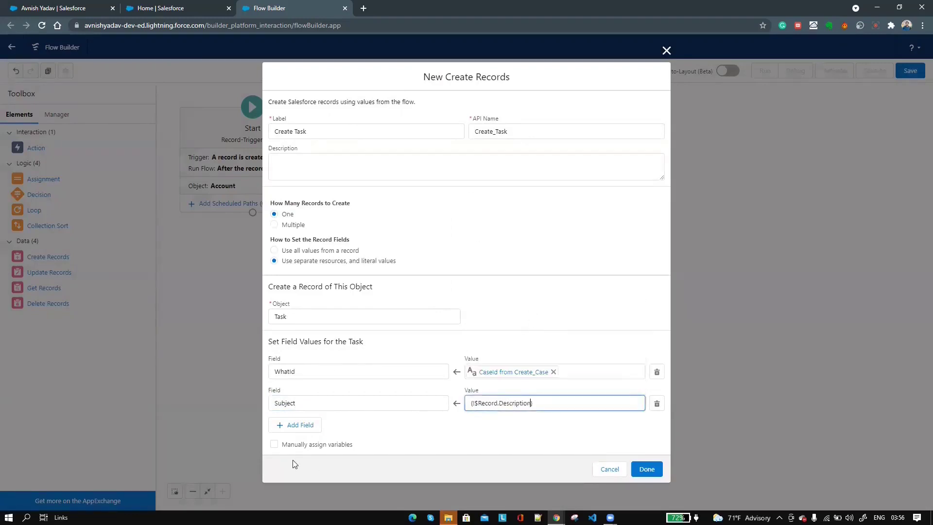
- Set ActivityDate to {!$Flow.CurrentDate} and finish the Create Task element
click(291, 426)
click(325, 430)
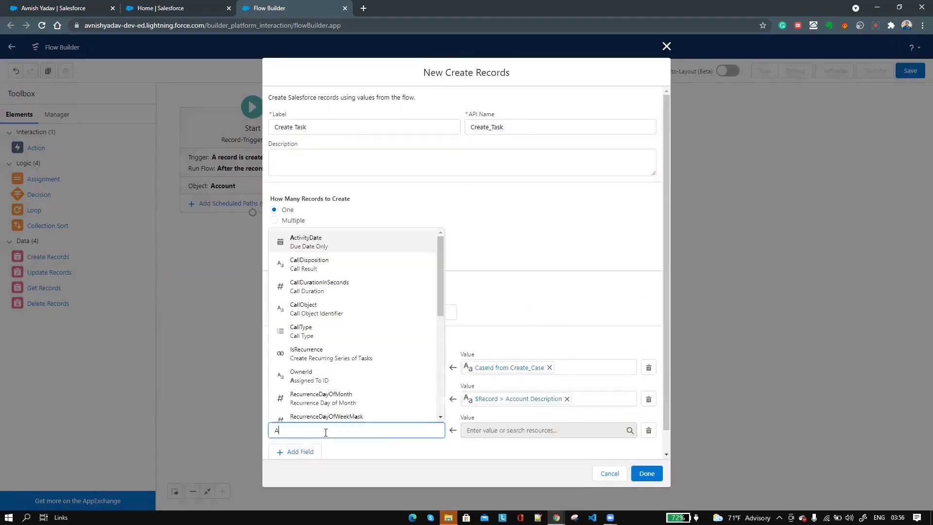
text(Ac)
key(Return)
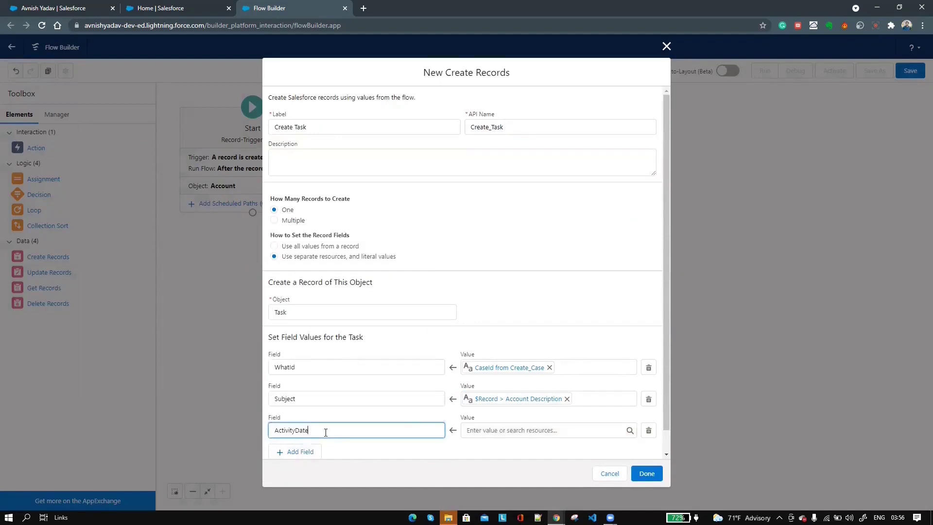
click(514, 434)
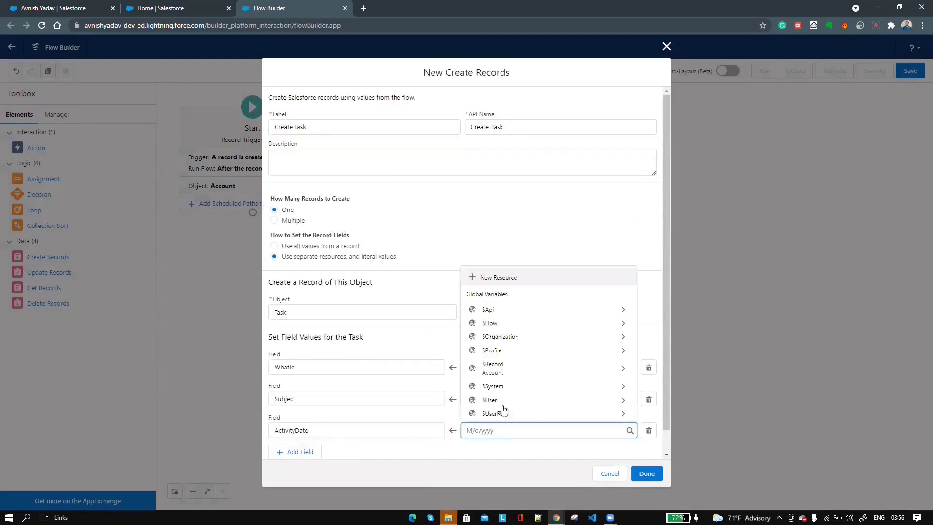
click(519, 323)
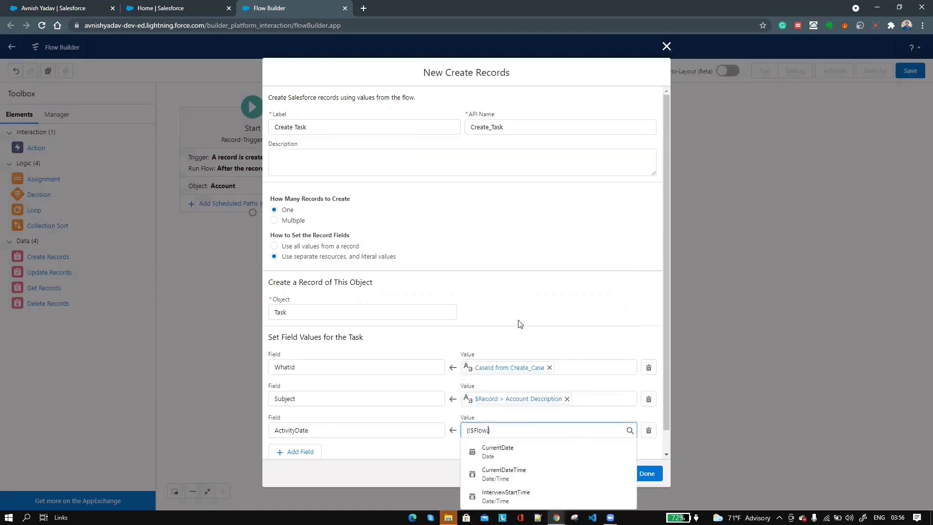
click(512, 460)
click(647, 473)
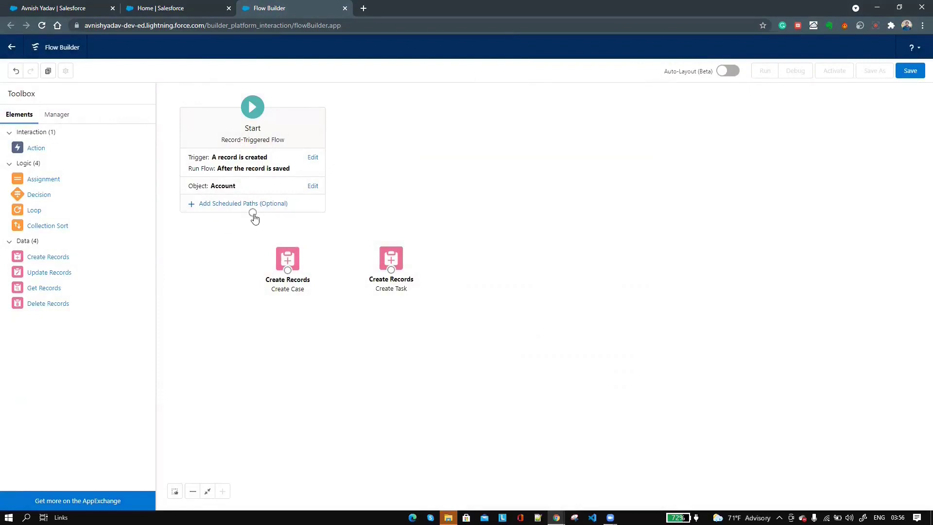
- Connect Start to Create Case, save the flow as 'Create Case and Lead', and activate it
drag(252, 247, 513, 282)
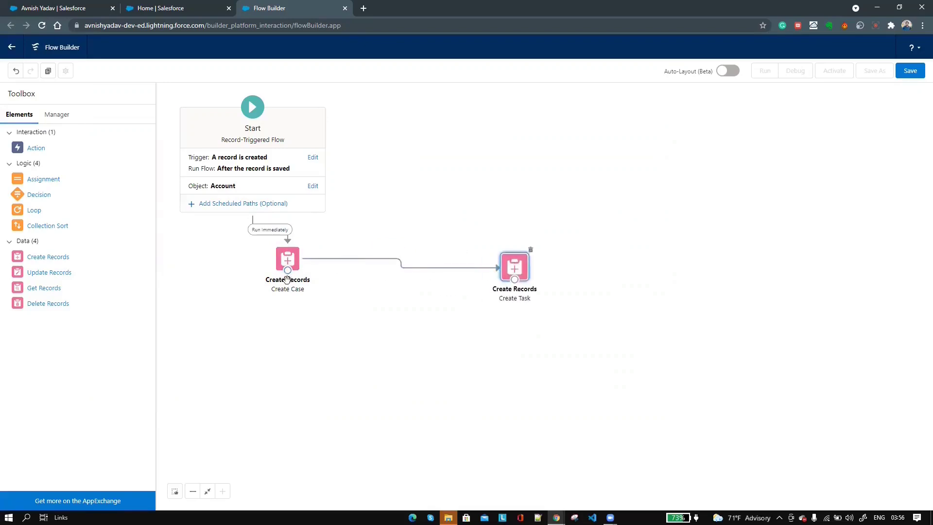
drag(290, 267, 344, 334)
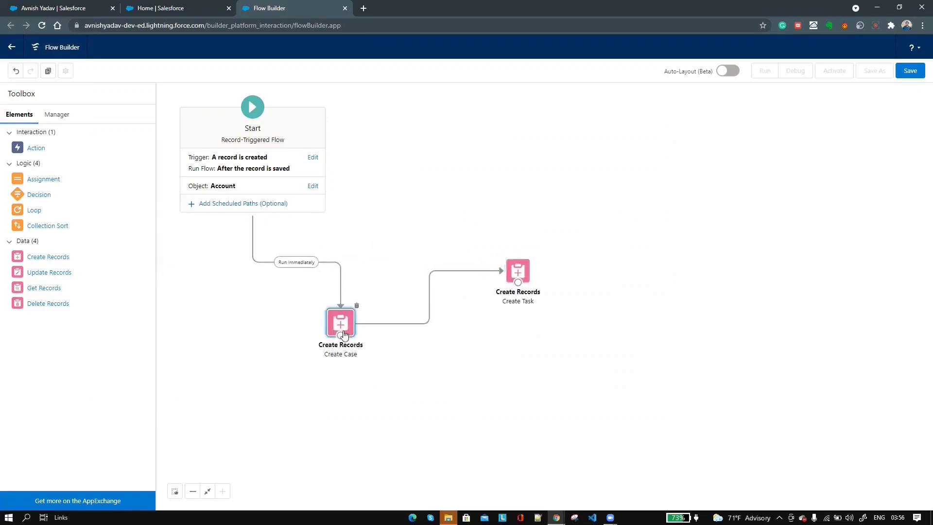
click(916, 74)
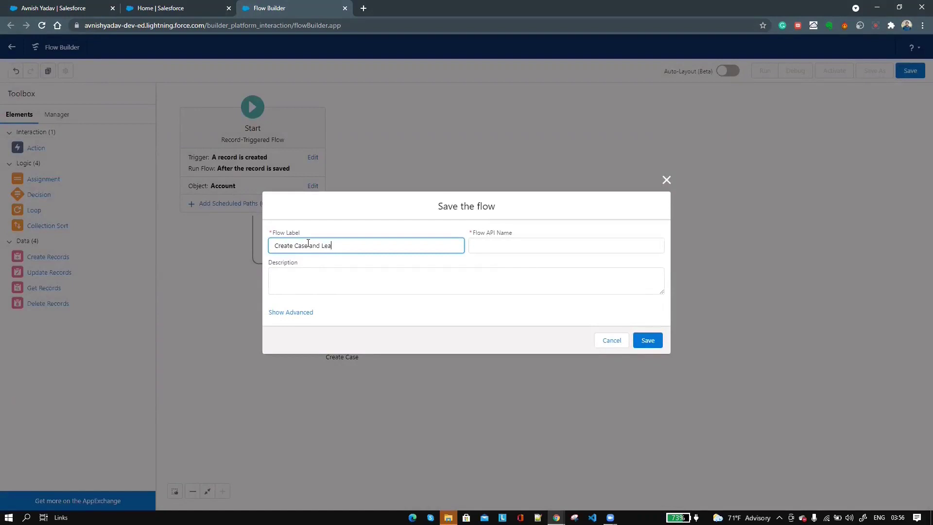
click(523, 246)
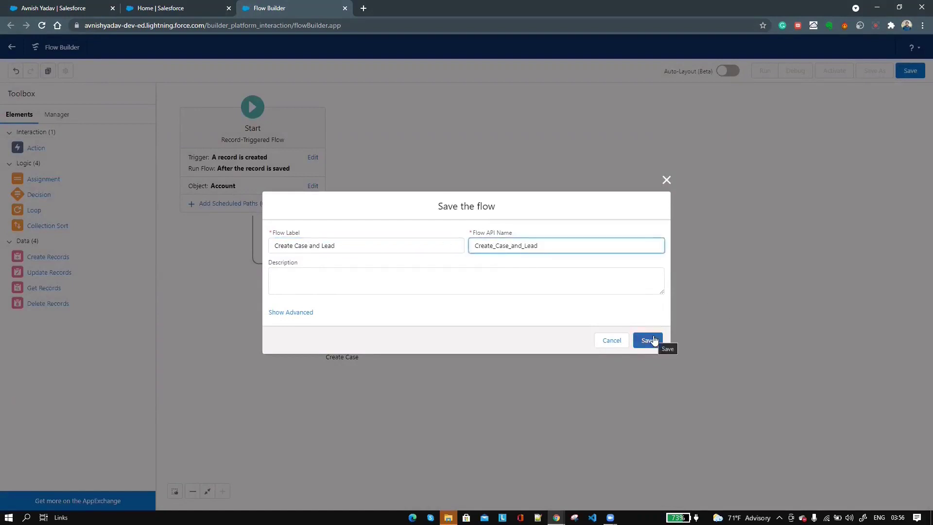
click(651, 340)
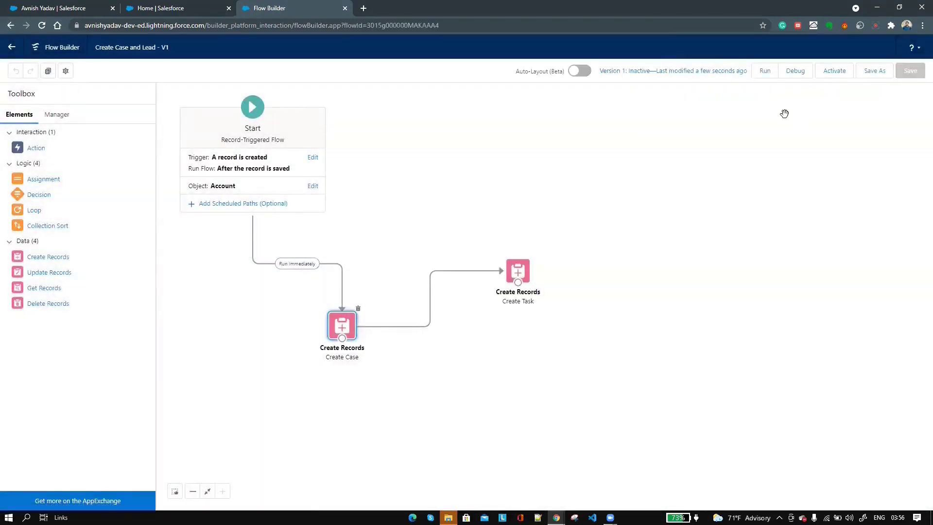
click(834, 73)
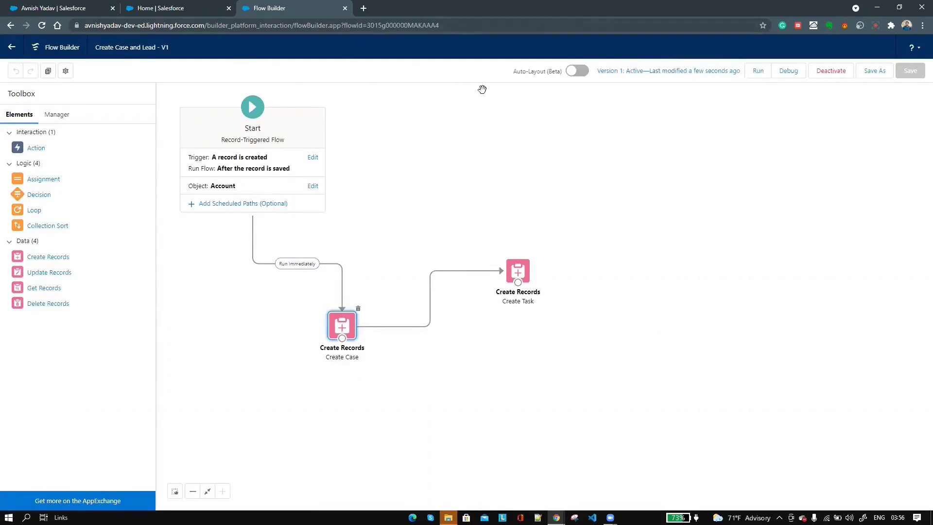
- Create the Account 'Test Account Flow' with description 'Test Description' from the Accounts list
click(36, 5)
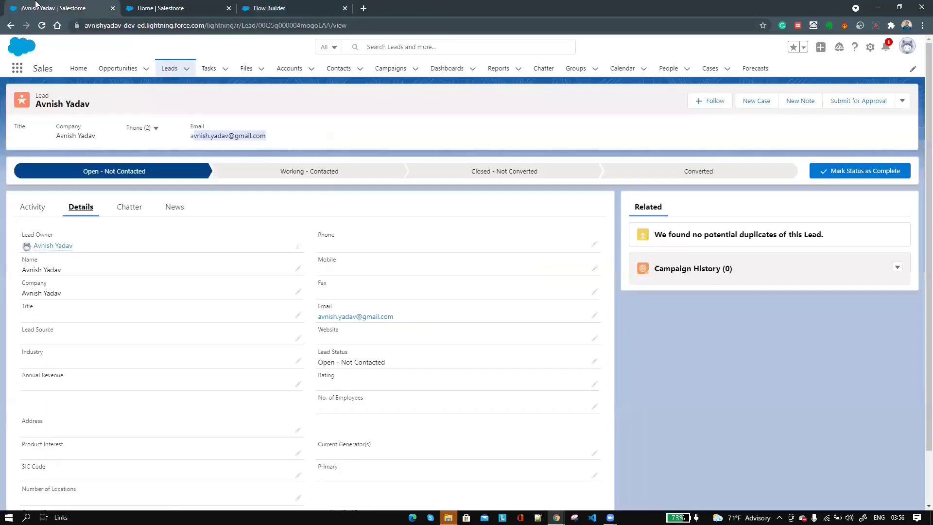
click(285, 68)
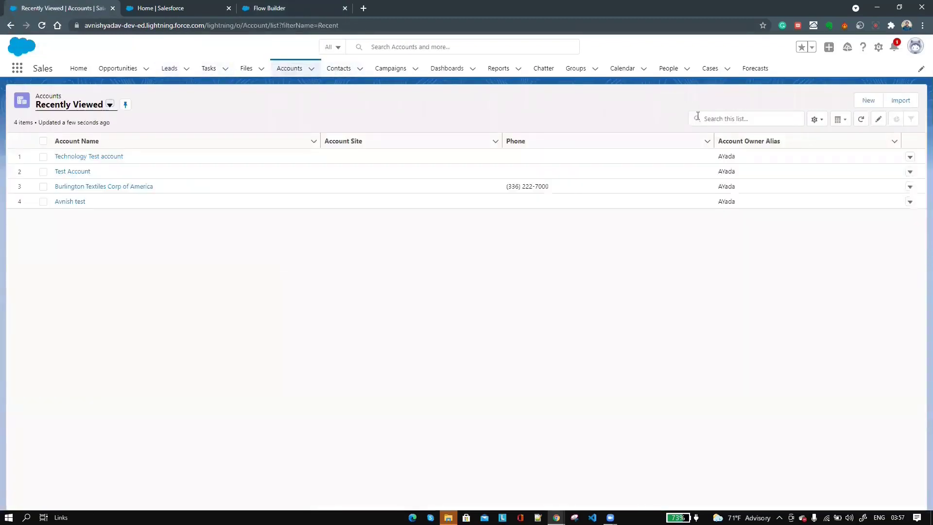
click(868, 101)
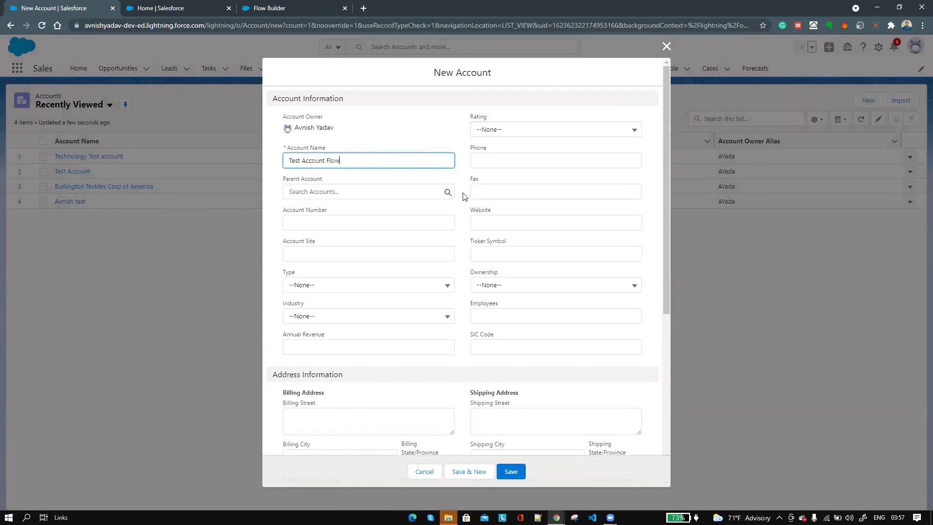
scroll(397, 328, down, 5)
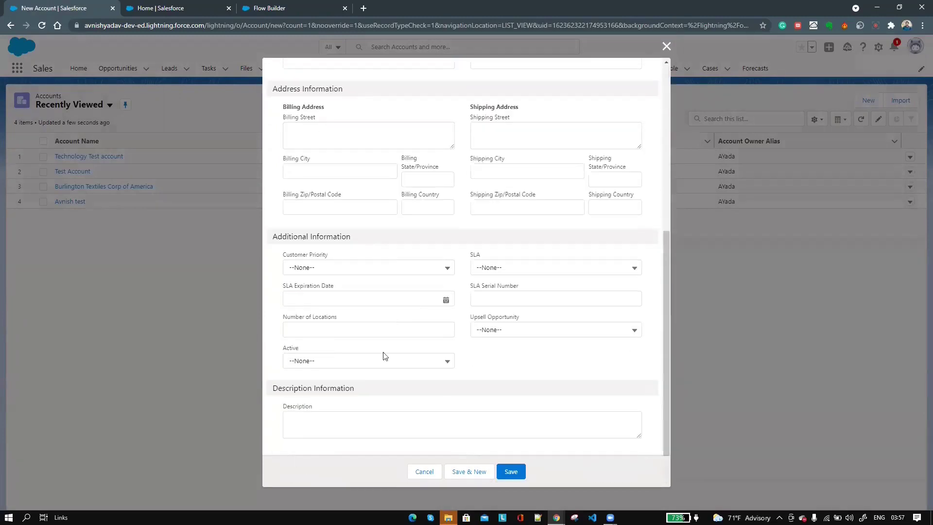
click(360, 419)
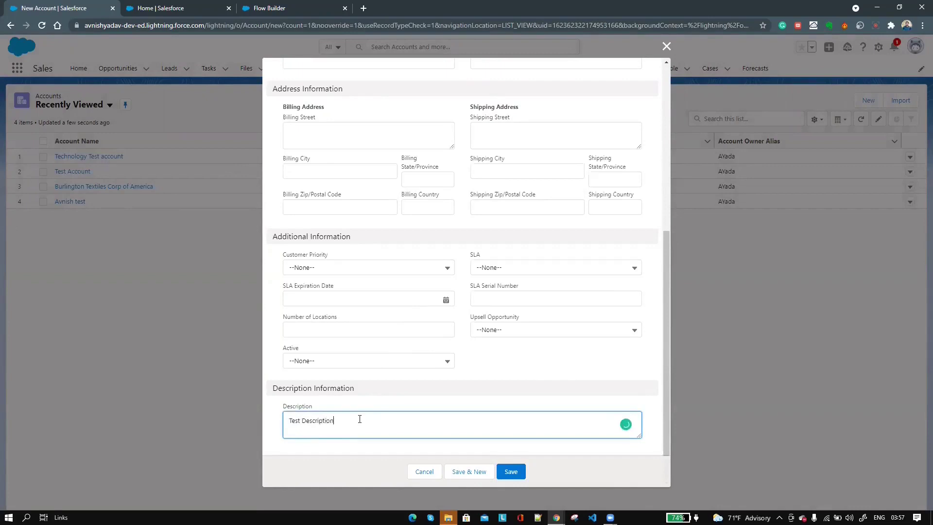
scroll(561, 322, up, 5)
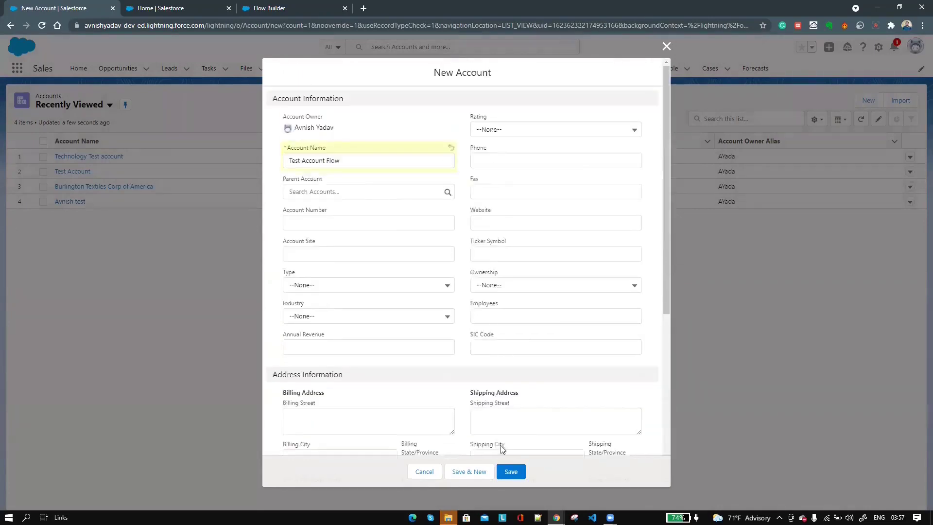
click(511, 472)
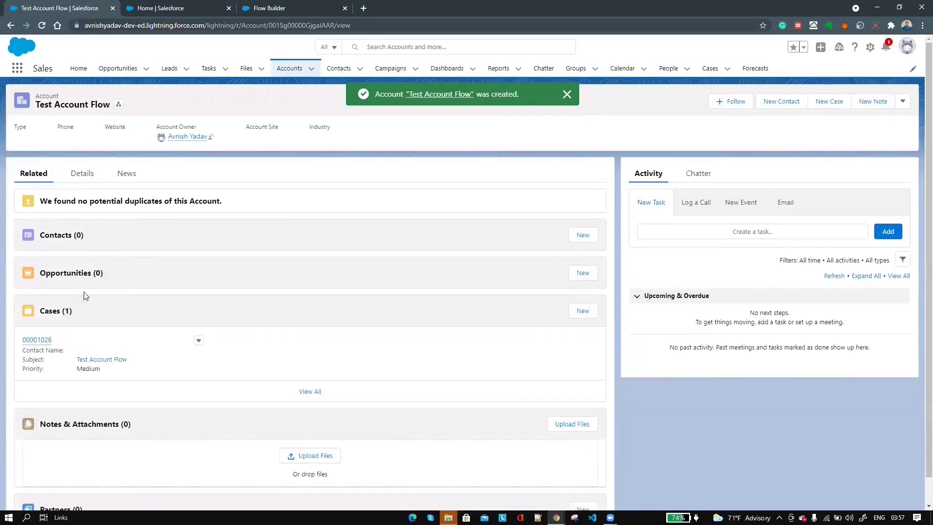
- Open Case 00001026 and view its Related tab showing the open Task 'Test Description'
mouse_move(47, 345)
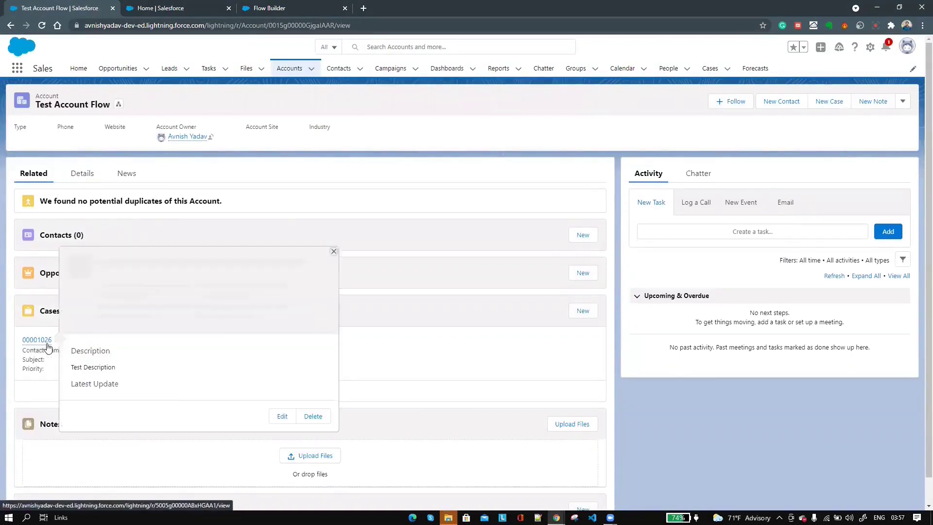
click(46, 343)
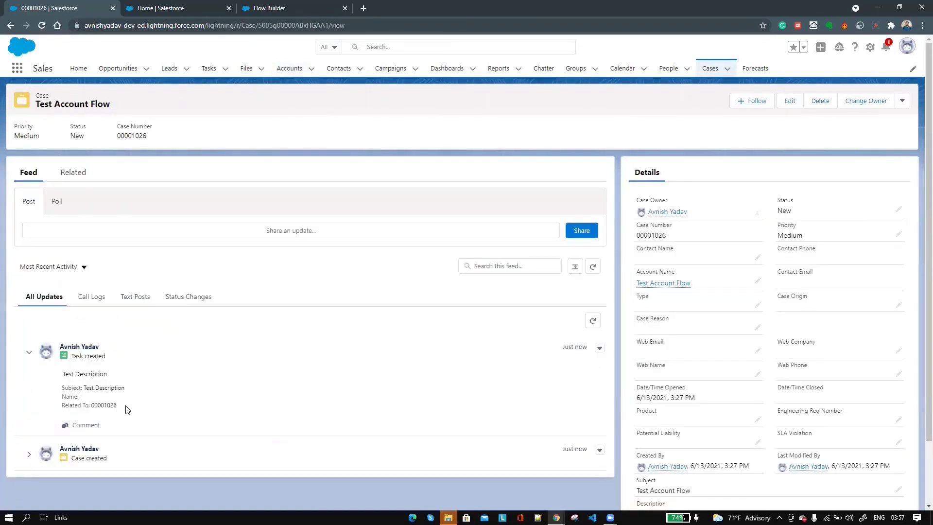
drag(125, 409, 62, 385)
click(73, 175)
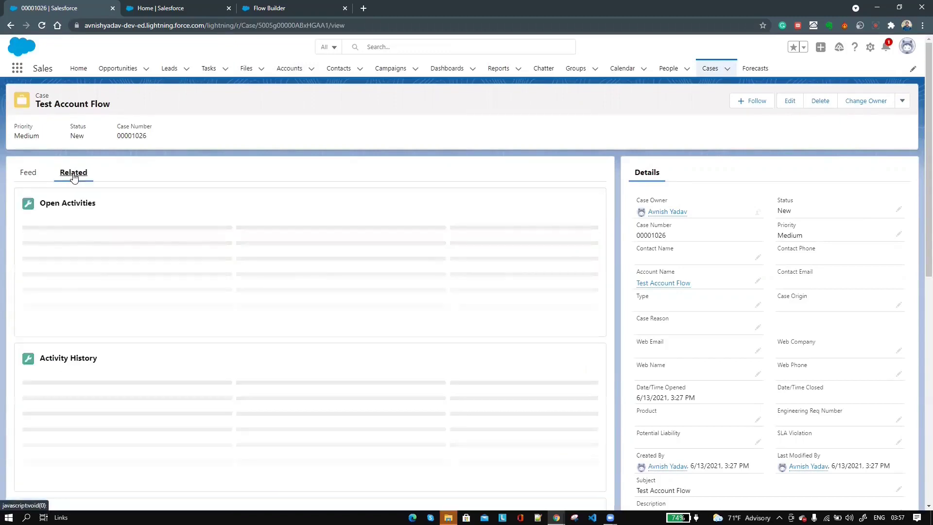
mouse_move(48, 248)
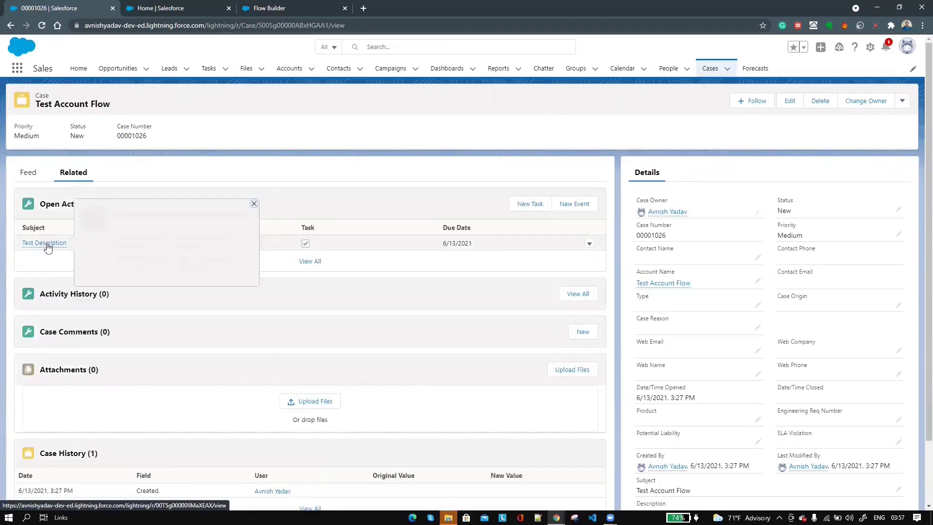